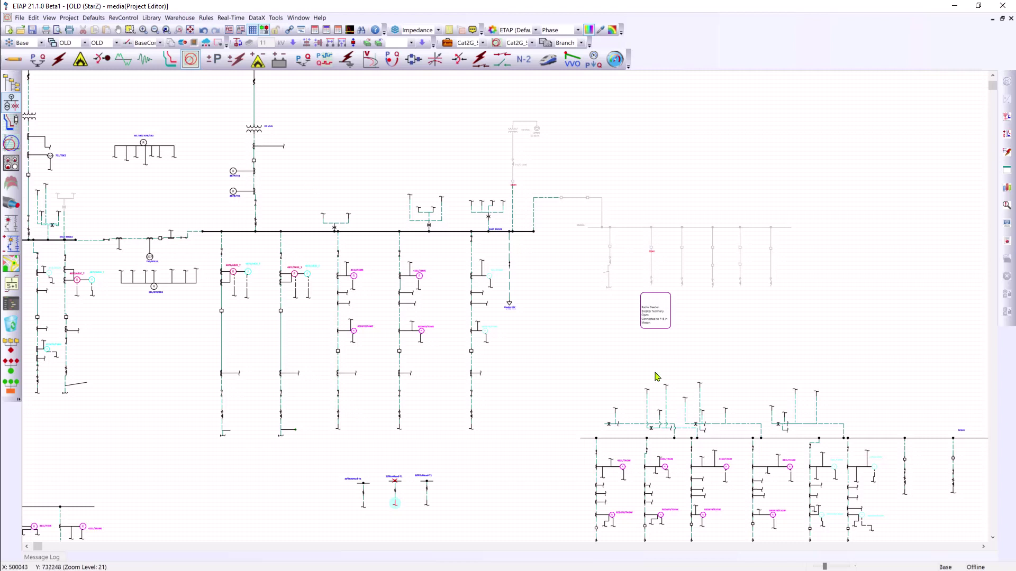
Examine the one-line diagram from the substation feeders to the catenary tracks, locating the 10%, 50% and 90% to Mead-T1 fault buses
scroll(527, 390, down, 4)
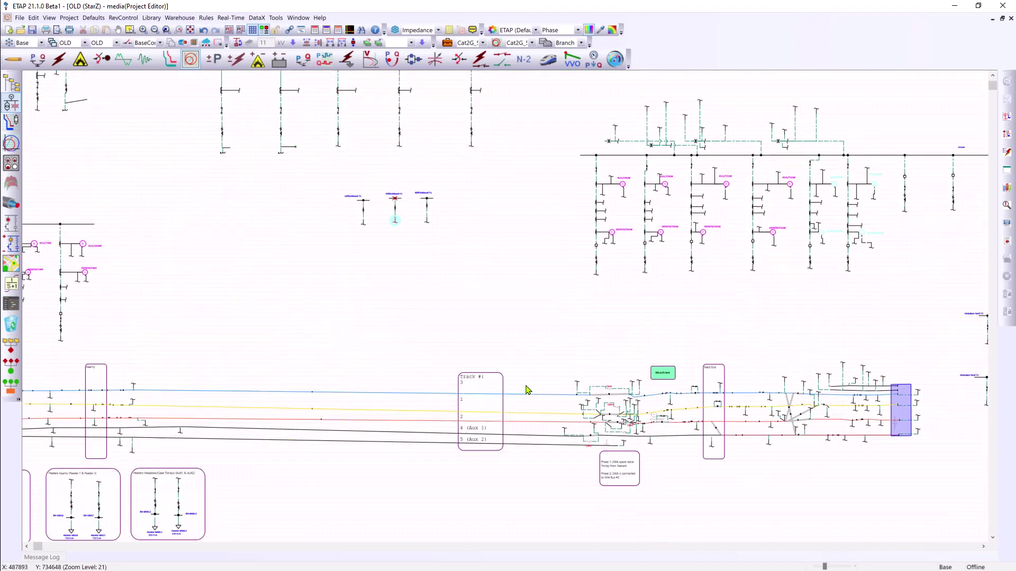
scroll(528, 390, up, 2)
scroll(527, 390, up, 1)
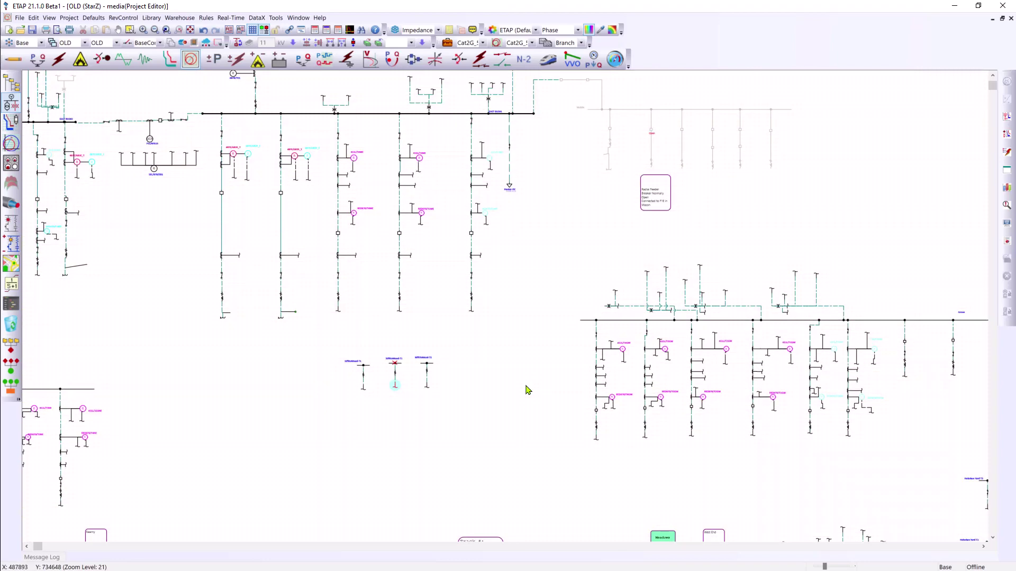
scroll(528, 390, down, 2)
click(528, 390)
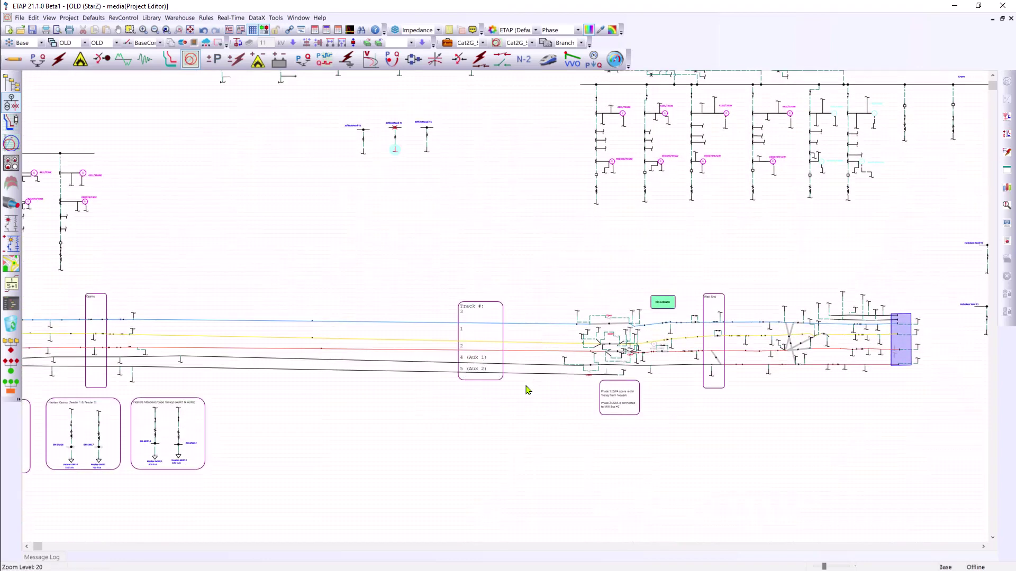
scroll(527, 390, down, 6)
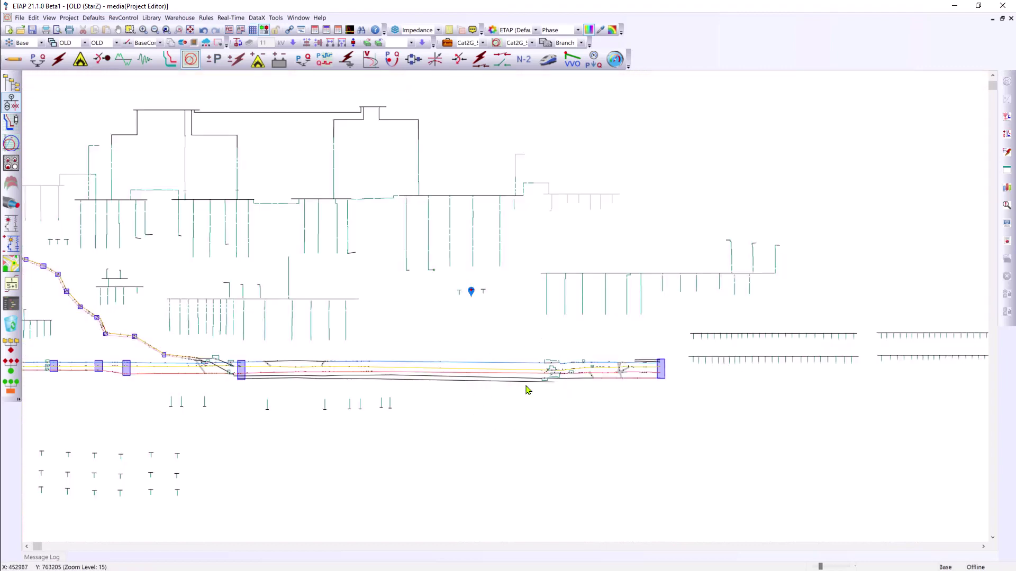
scroll(527, 390, up, 3)
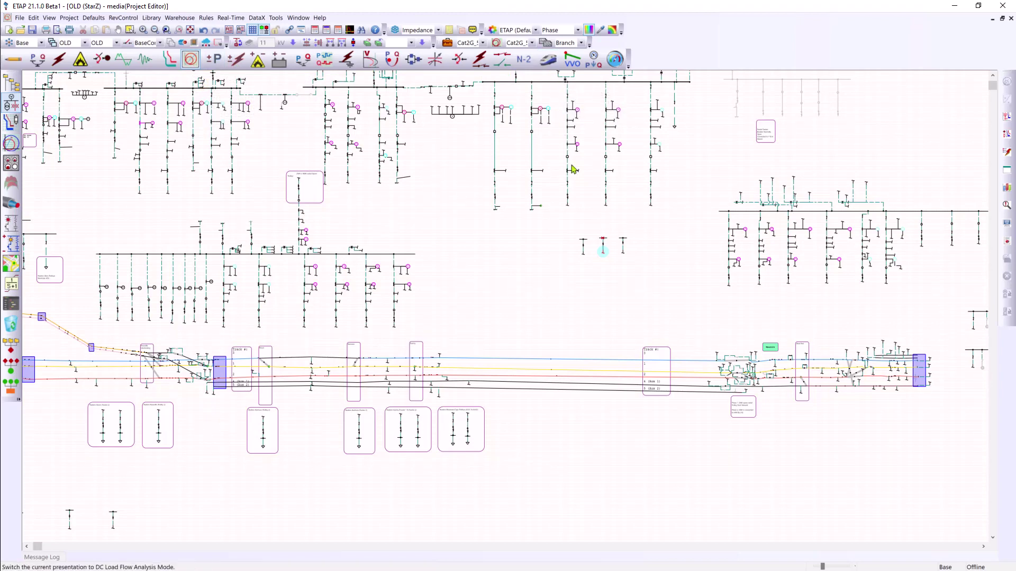
scroll(589, 242, up, 5)
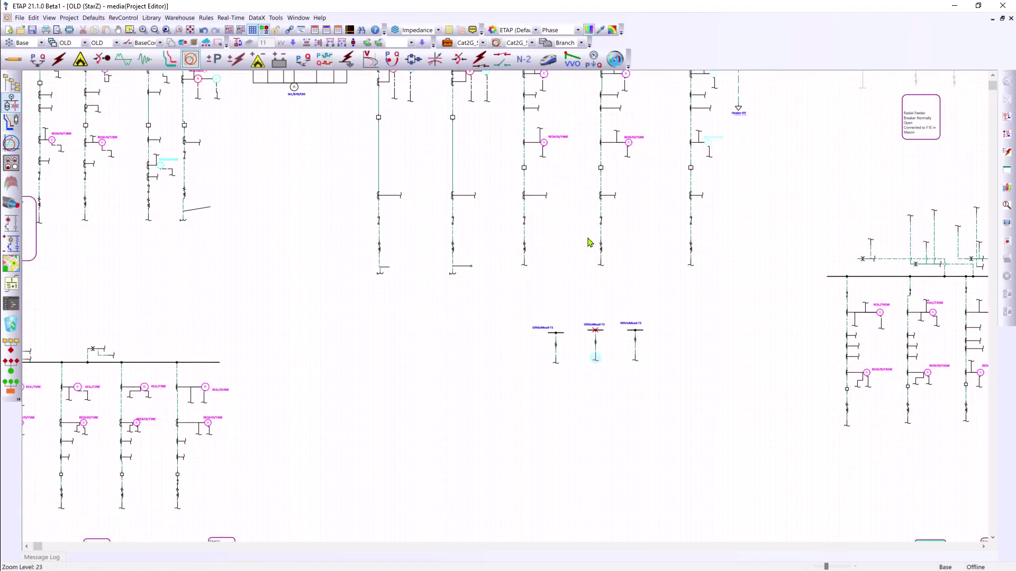
scroll(589, 242, up, 3)
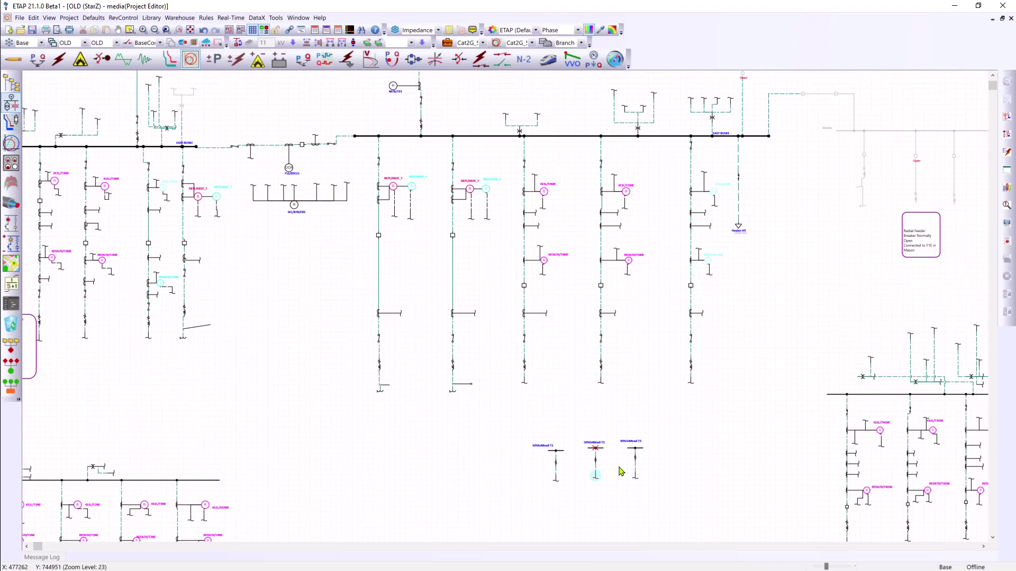
scroll(621, 472, up, 4)
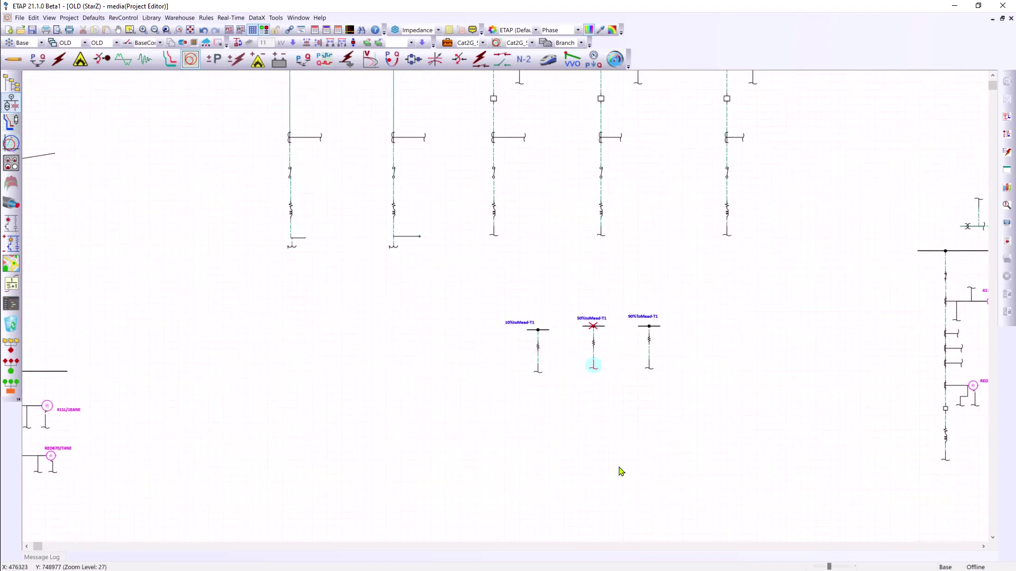
scroll(599, 343, down, 2)
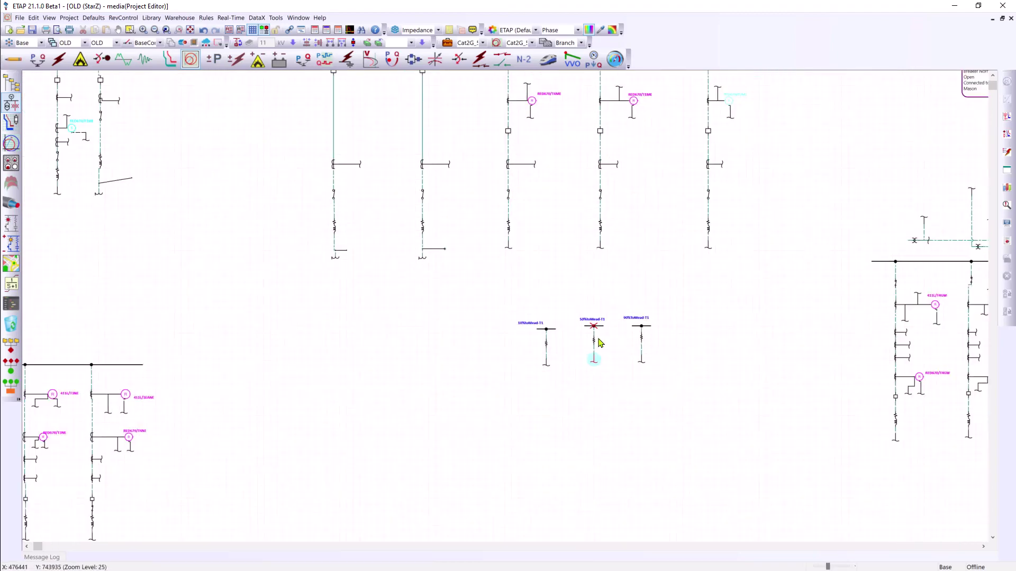
scroll(599, 339, up, 5)
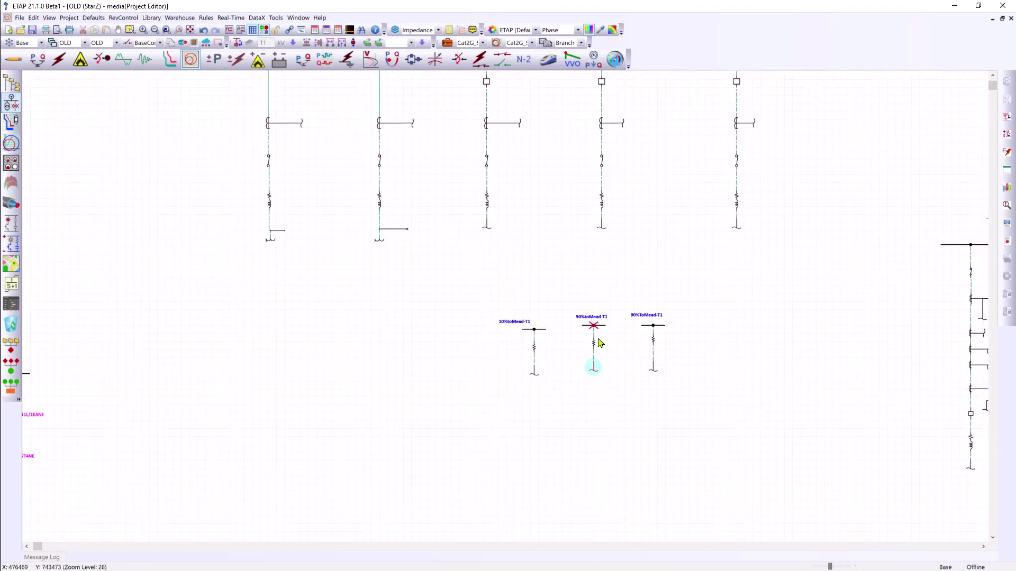
scroll(599, 343, up, 1)
scroll(597, 345, down, 1)
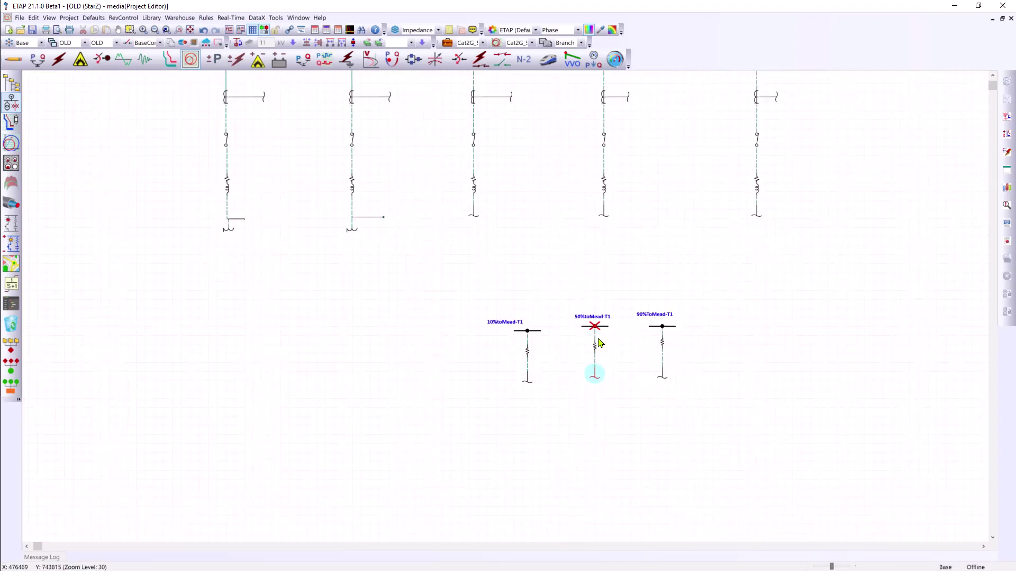
Examine the catenary tracks around Meadows and West End, where the 50%toMead-T1 fault location connects to the line
scroll(596, 377, down, 4)
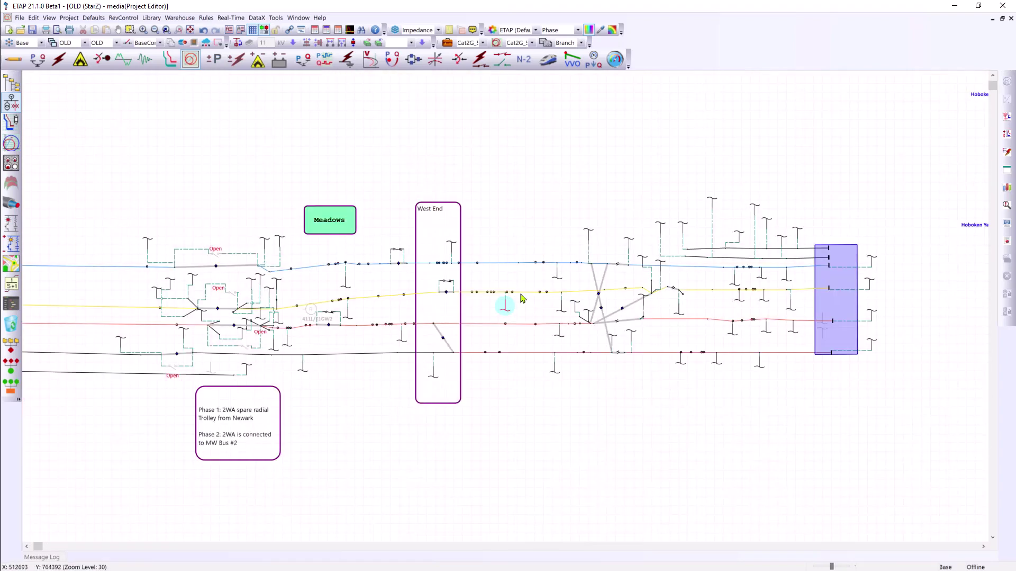
scroll(521, 299, up, 1)
scroll(521, 299, down, 1)
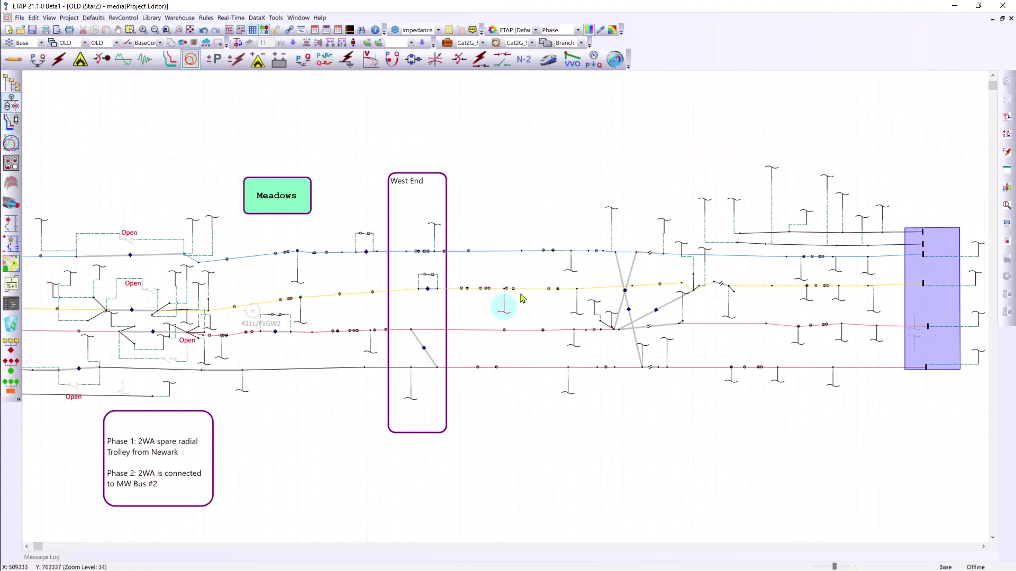
scroll(522, 299, up, 5)
scroll(521, 299, down, 4)
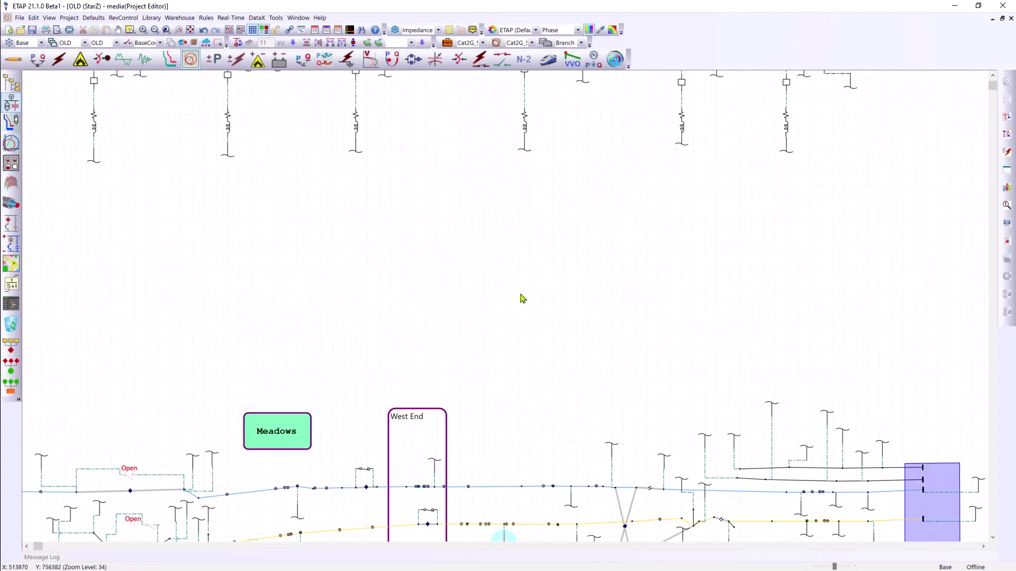
scroll(522, 300, down, 1)
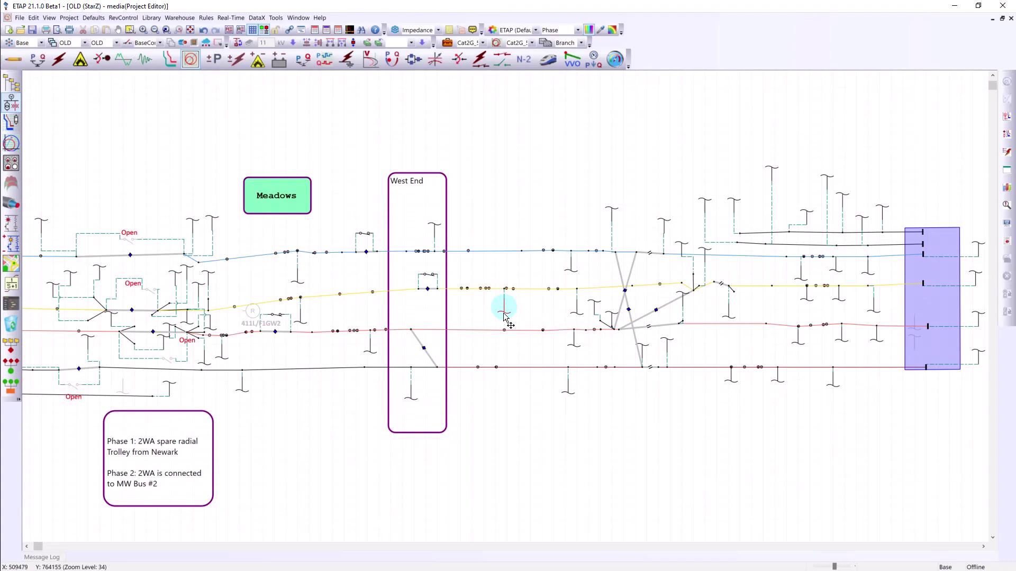
Examine the feeders and relays on EAST BUS#1 in relation to the Mead-T1 fault buses
scroll(503, 312, up, 3)
scroll(520, 328, up, 10)
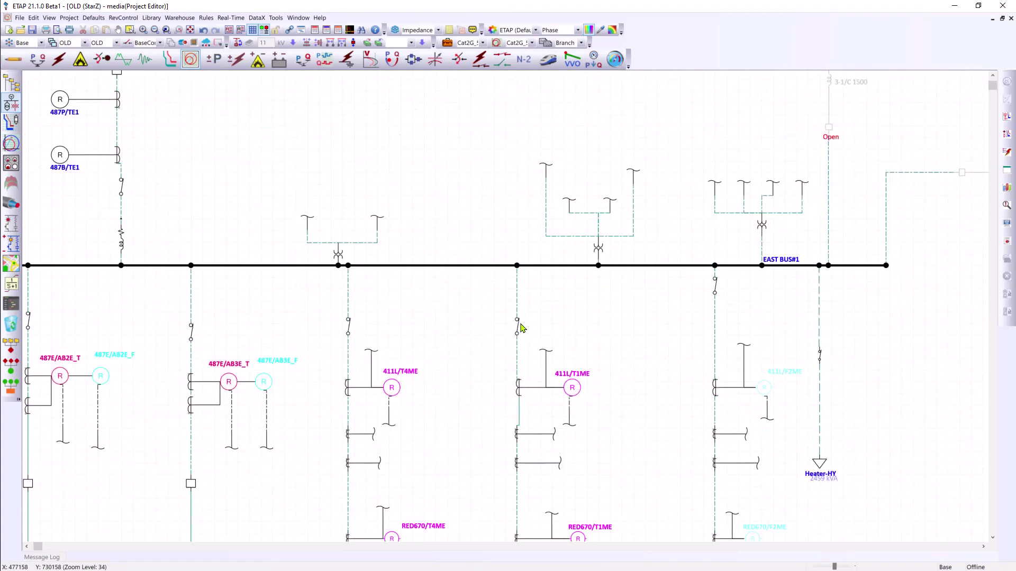
scroll(521, 327, down, 2)
scroll(521, 328, down, 2)
scroll(522, 328, down, 10)
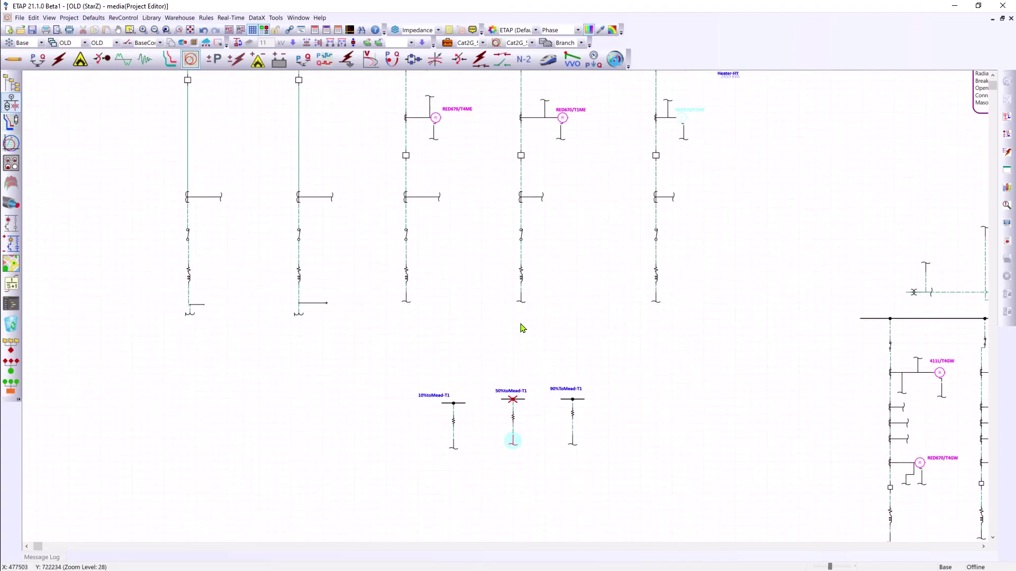
scroll(508, 431, up, 3)
scroll(507, 436, down, 3)
scroll(507, 435, up, 3)
scroll(550, 386, down, 1)
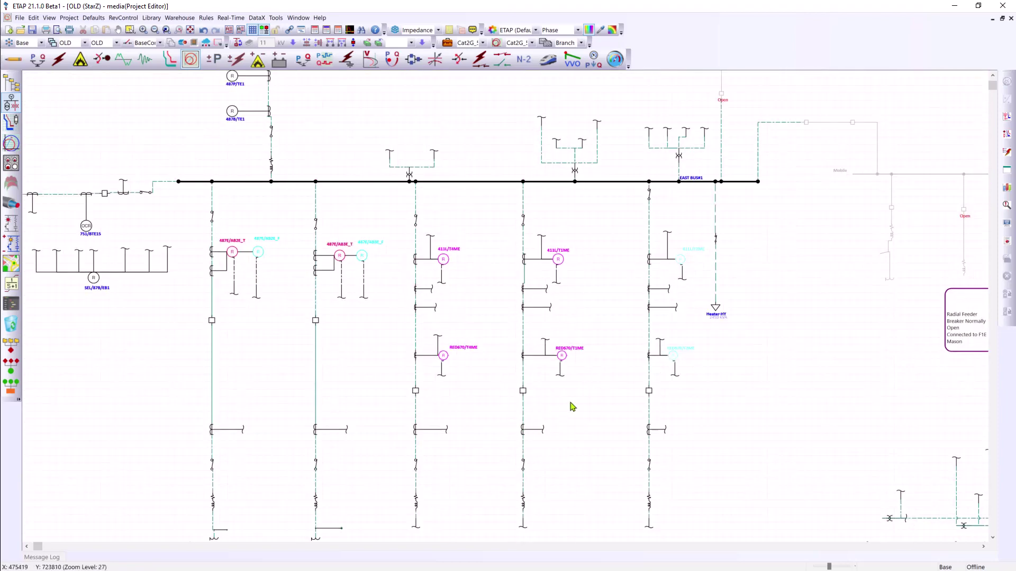
scroll(855, 282, down, 2)
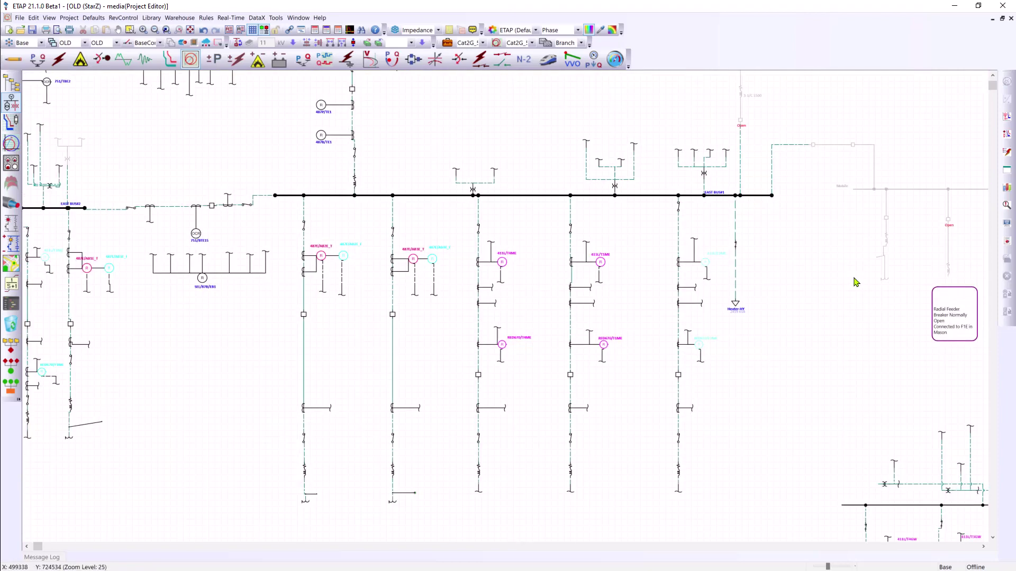
Review the fault type and location in the StarZ study case Cat2G_50% and accept it
click(451, 45)
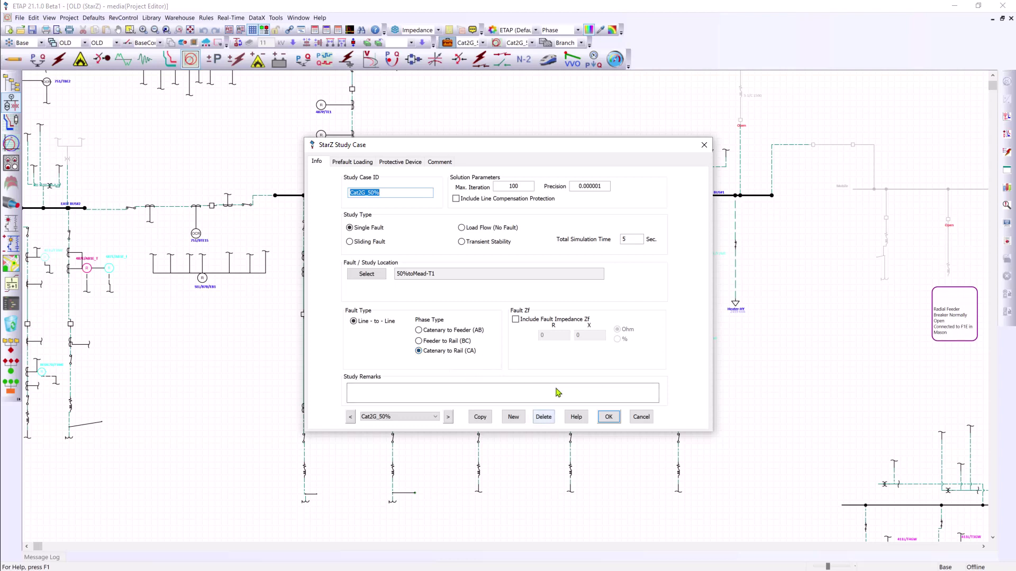
click(603, 416)
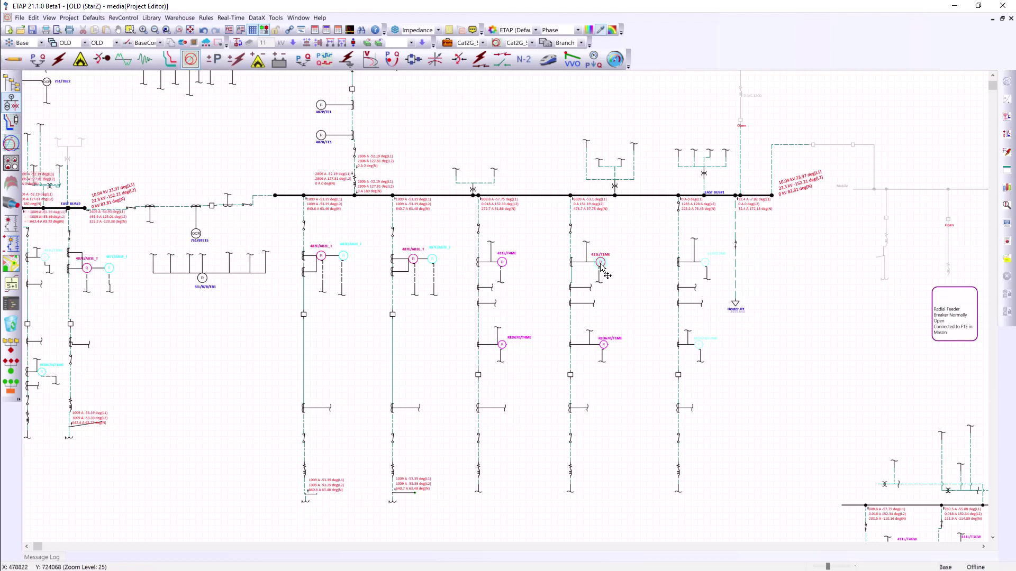
Open the StarZ characteristic plot for relay 411L/T1ME and plot the characteristics of PCT16Q (Zone 1) and PCT17Q (Zone 2)
click(1007, 100)
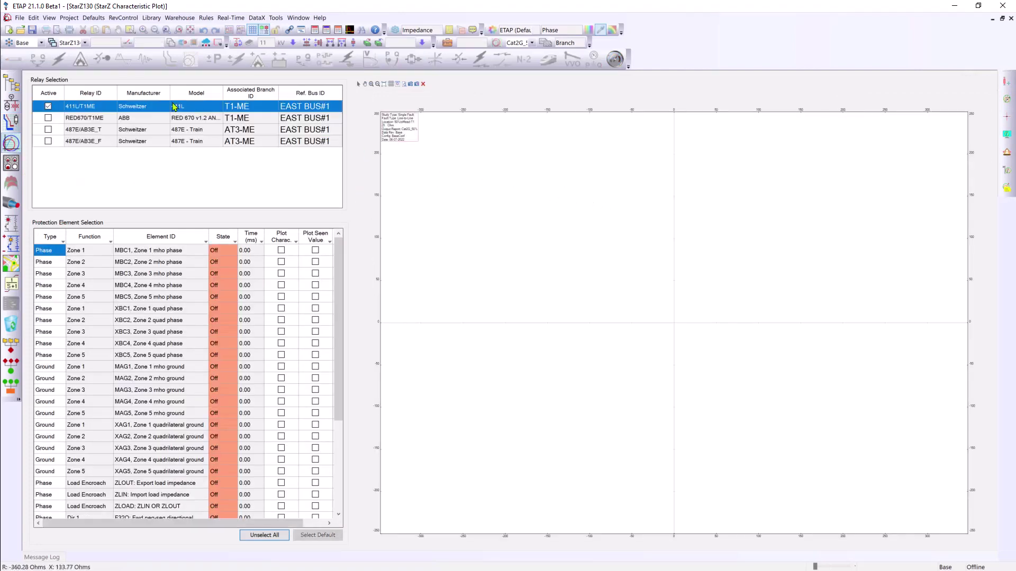
scroll(175, 105, down, 4)
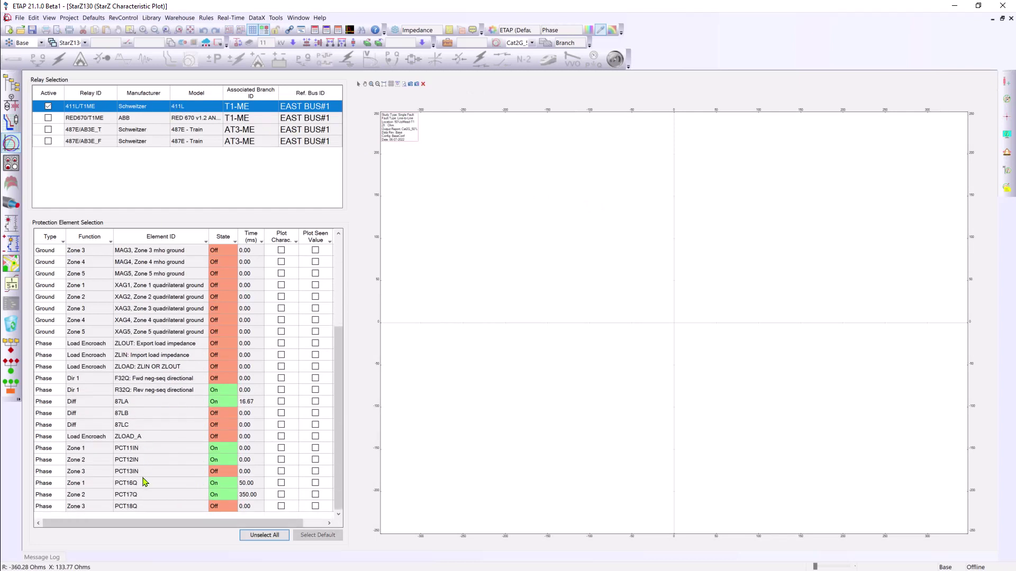
click(281, 483)
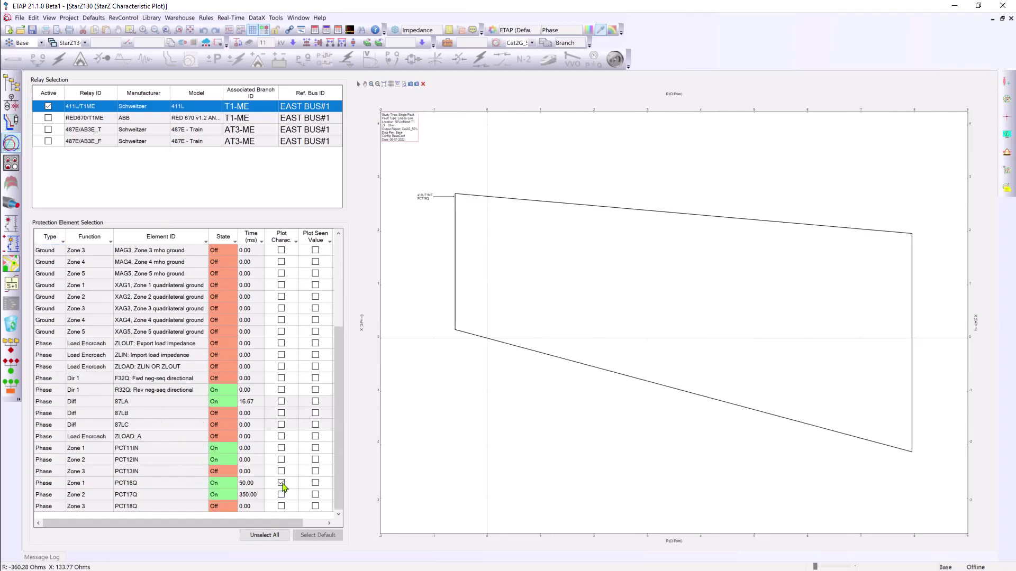
click(282, 495)
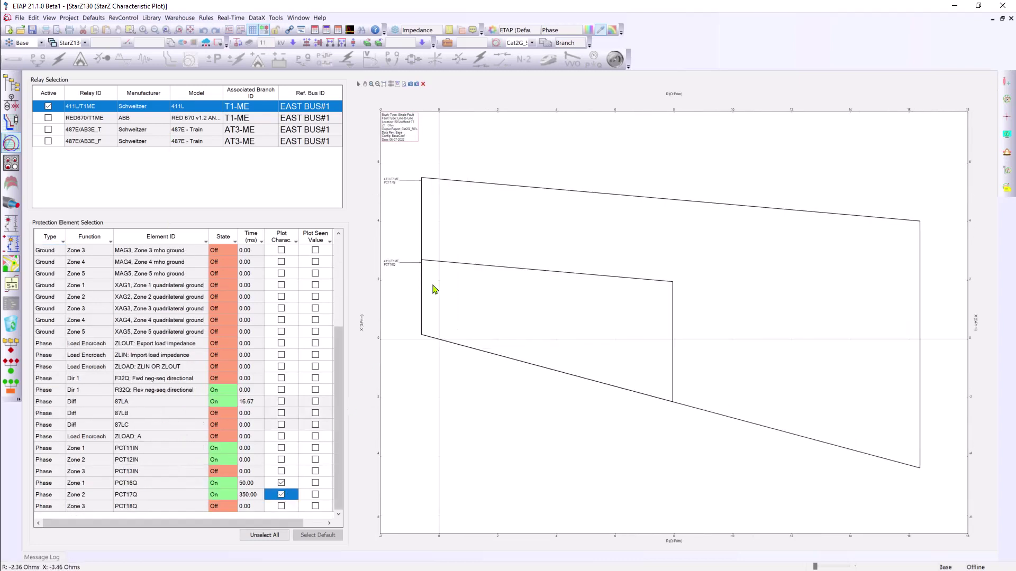
Plot the seen value of the Zone 1 element PCT16Q only, show the plot grid, and close the plot view
click(315, 485)
click(315, 485)
click(315, 496)
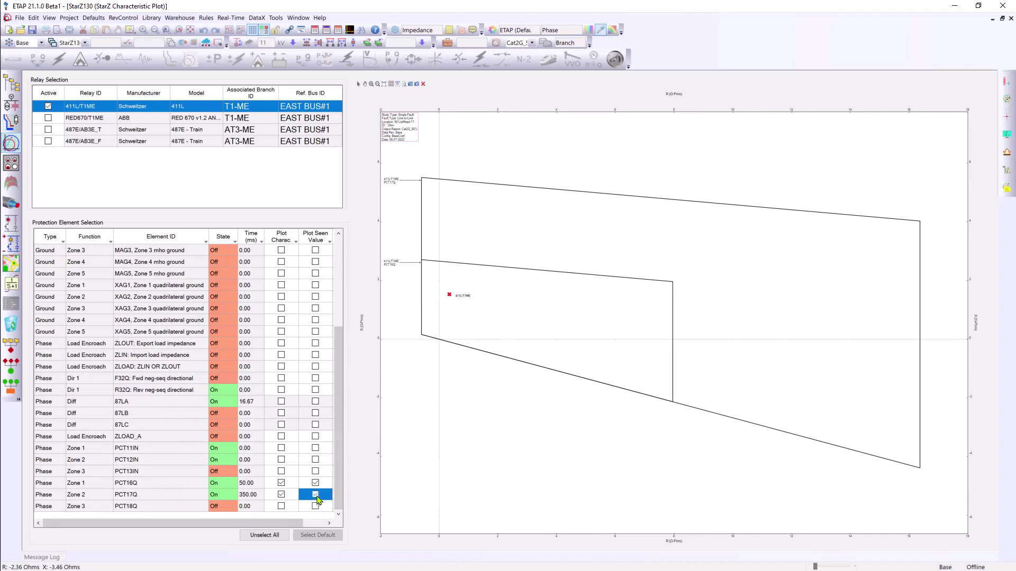
click(316, 496)
click(391, 83)
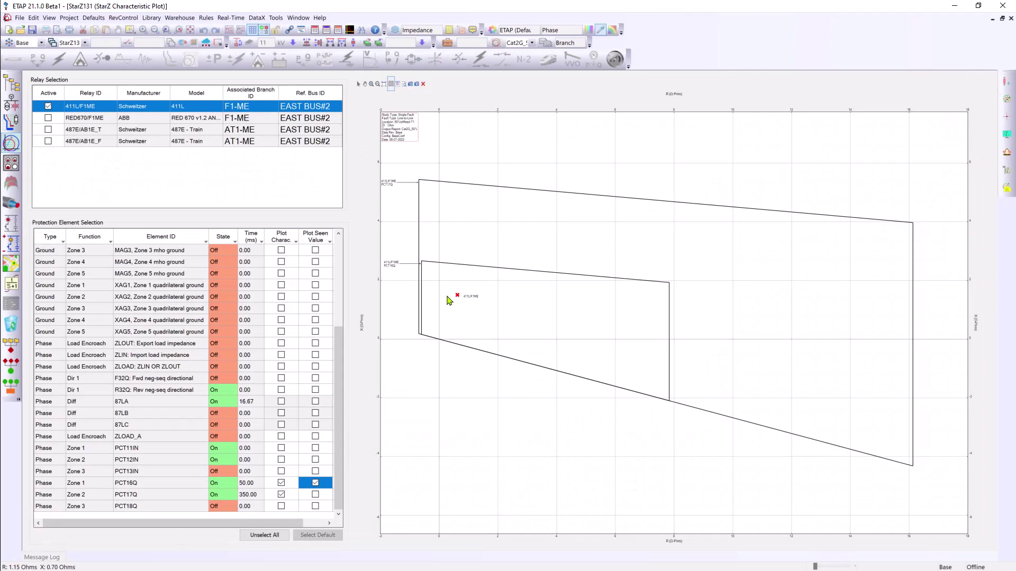
click(1010, 19)
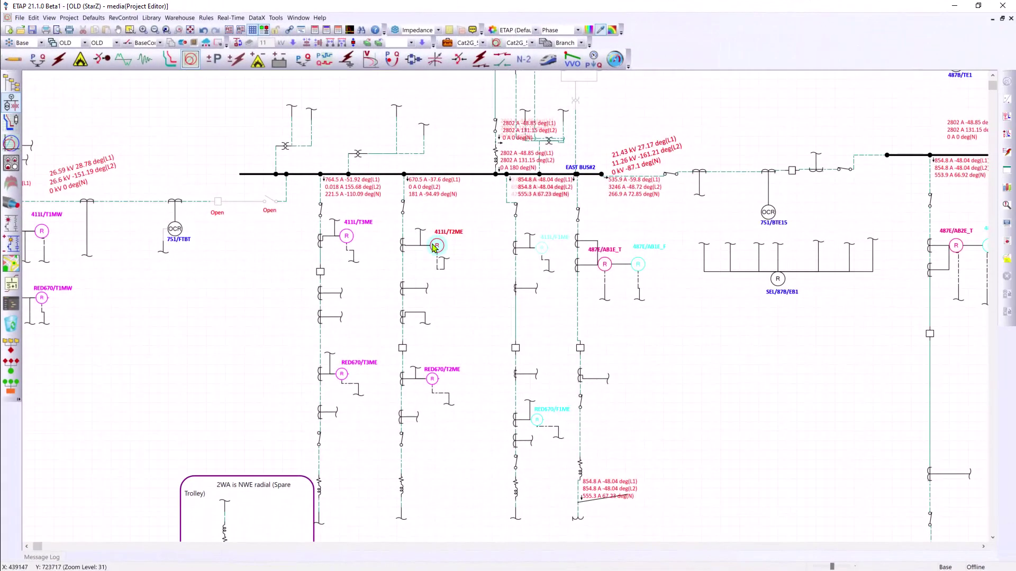
Open the StarZ distance settings of relay 411L/T2ME and list the Phase Selection options under OC Element Configuration
double_click(435, 247)
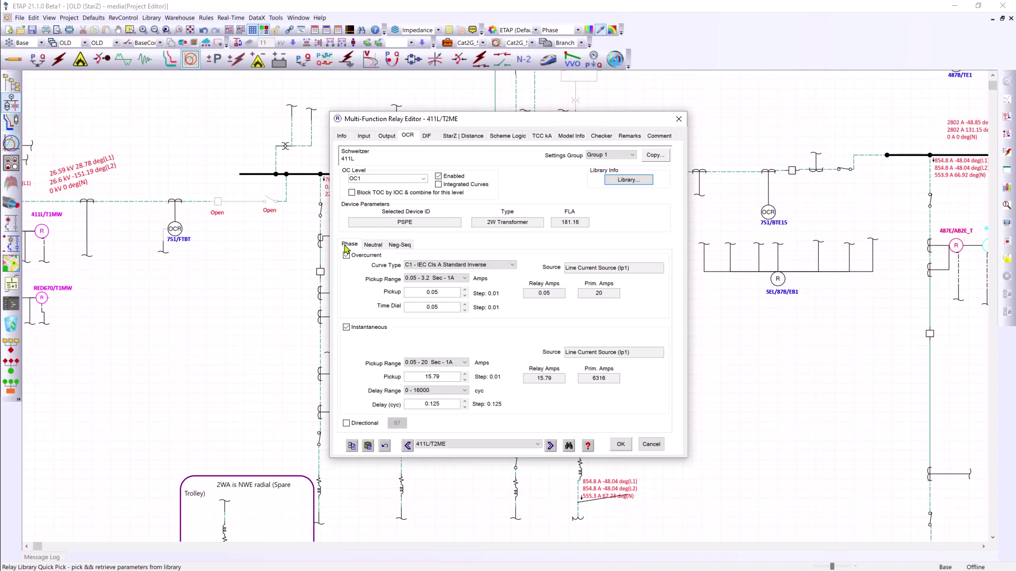
click(453, 137)
click(401, 358)
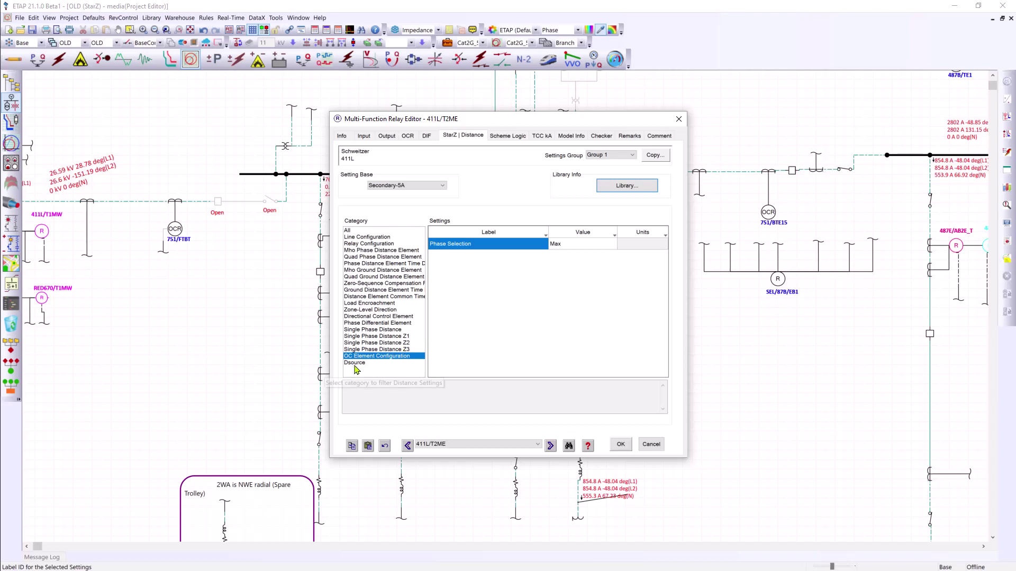
click(581, 246)
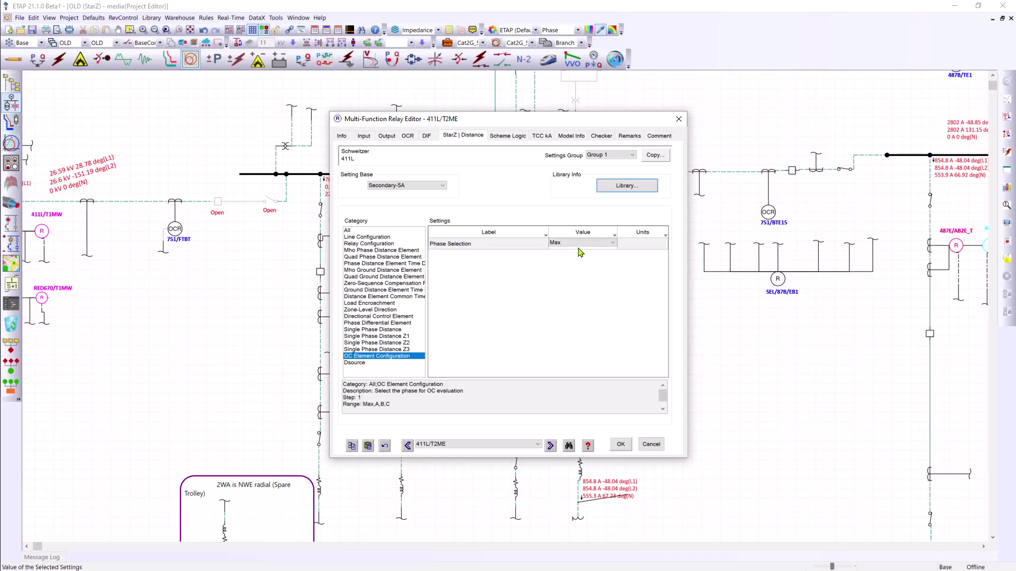
click(584, 247)
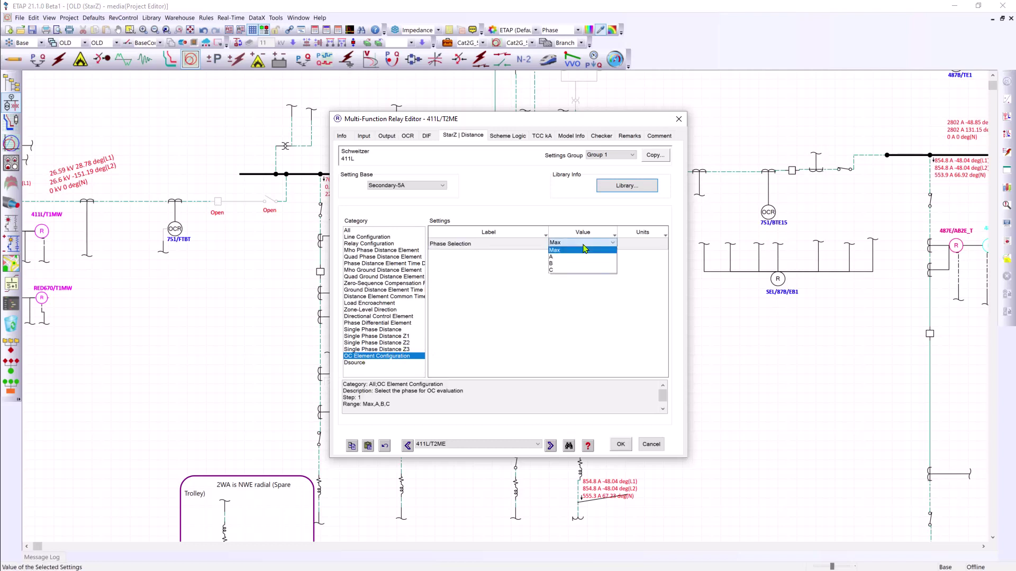
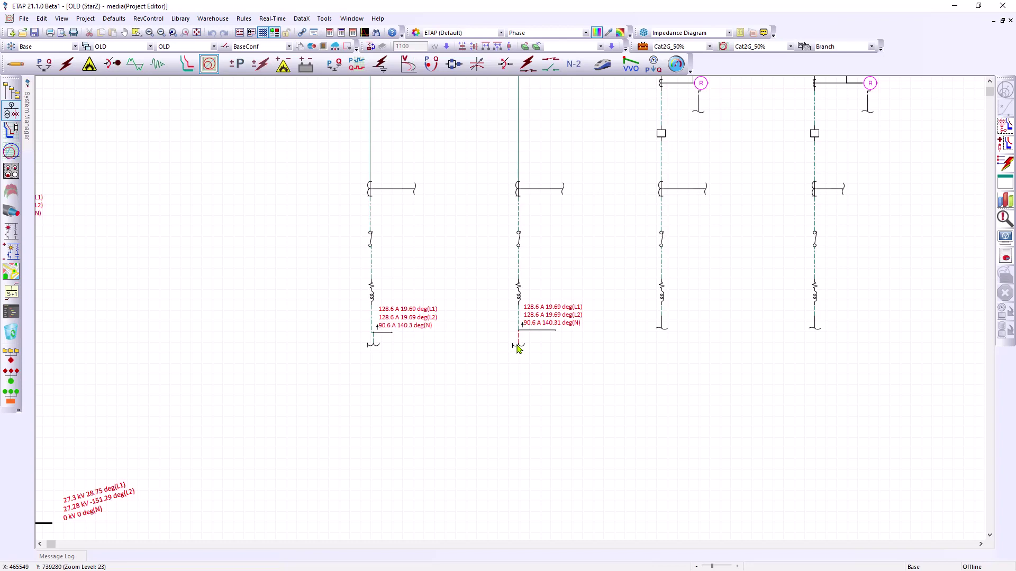
scroll(505, 242, up, 5)
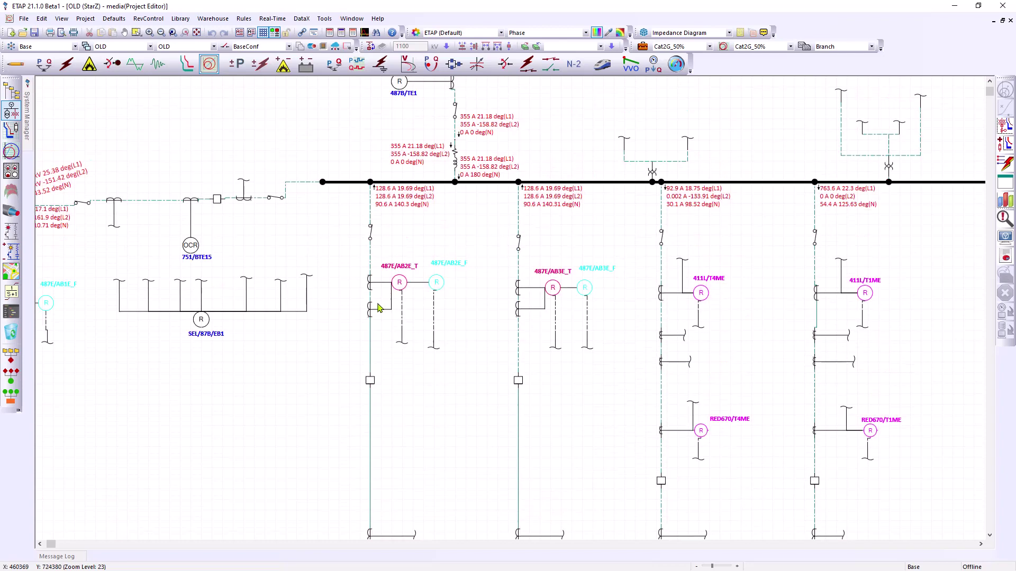
scroll(373, 347, down, 3)
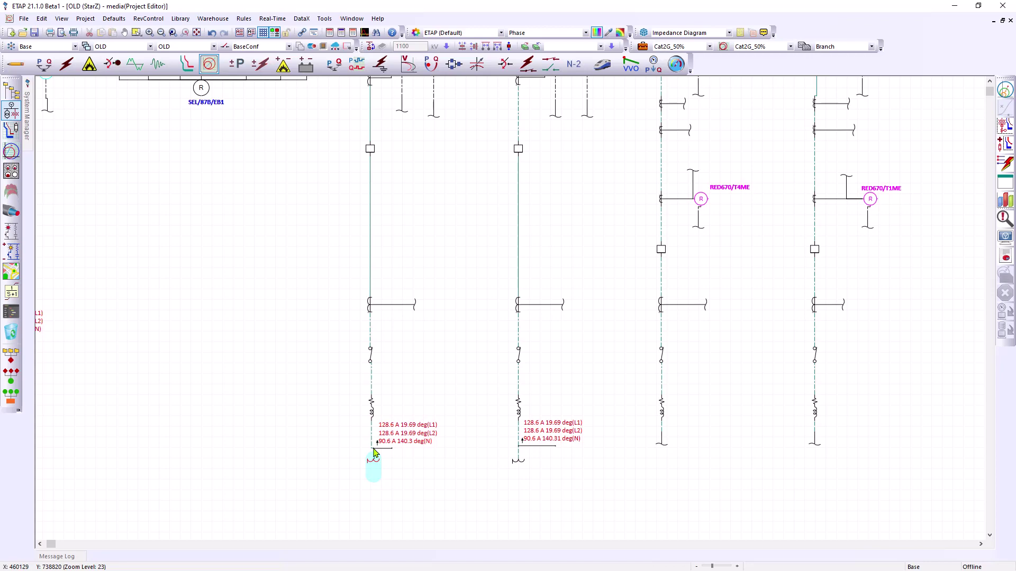
Open the StarZ distance settings of relay 487E/AB2E_T and display the ETAP Diff Sources category
scroll(365, 401, up, 4)
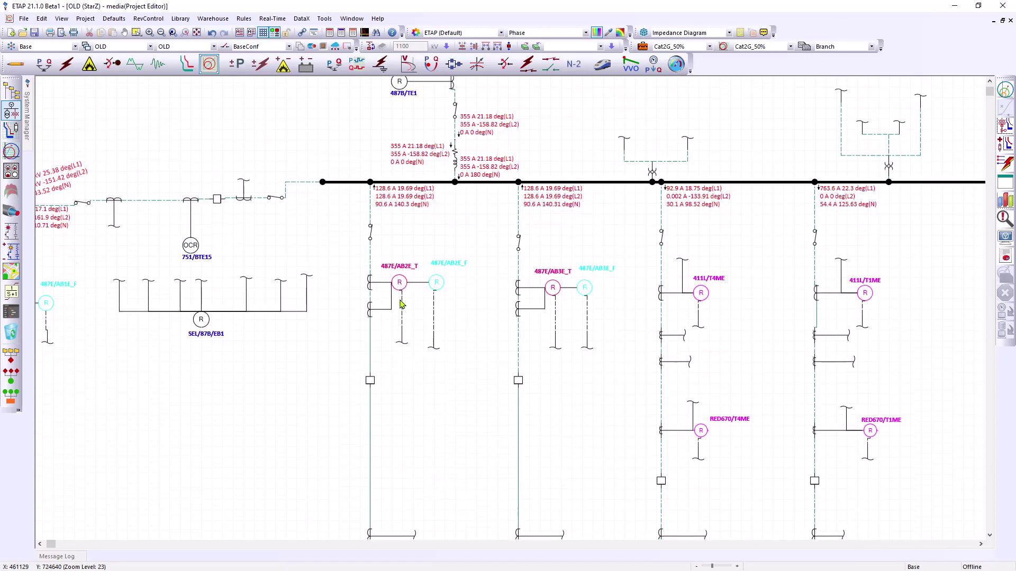
click(369, 286)
double_click(399, 282)
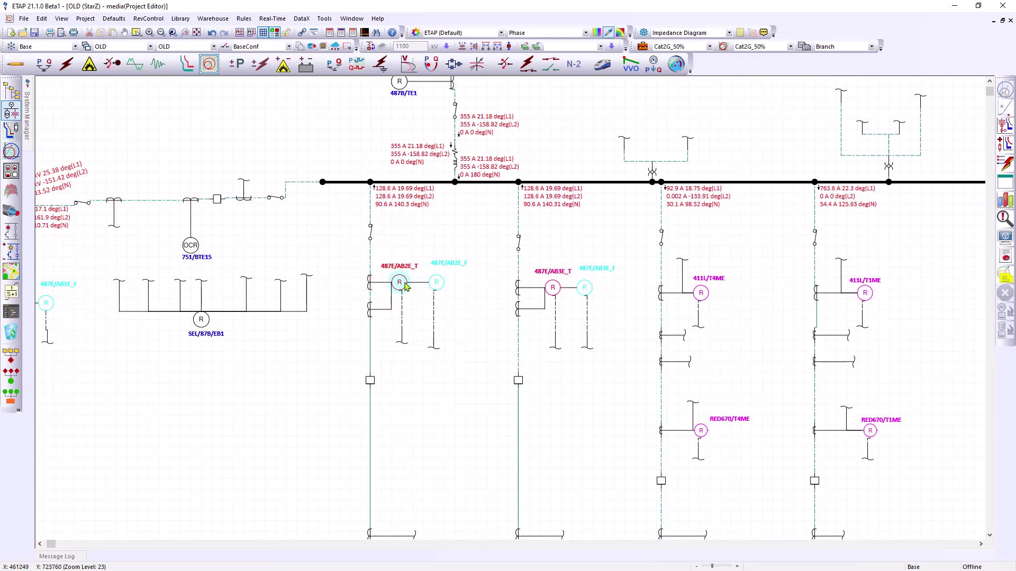
click(412, 131)
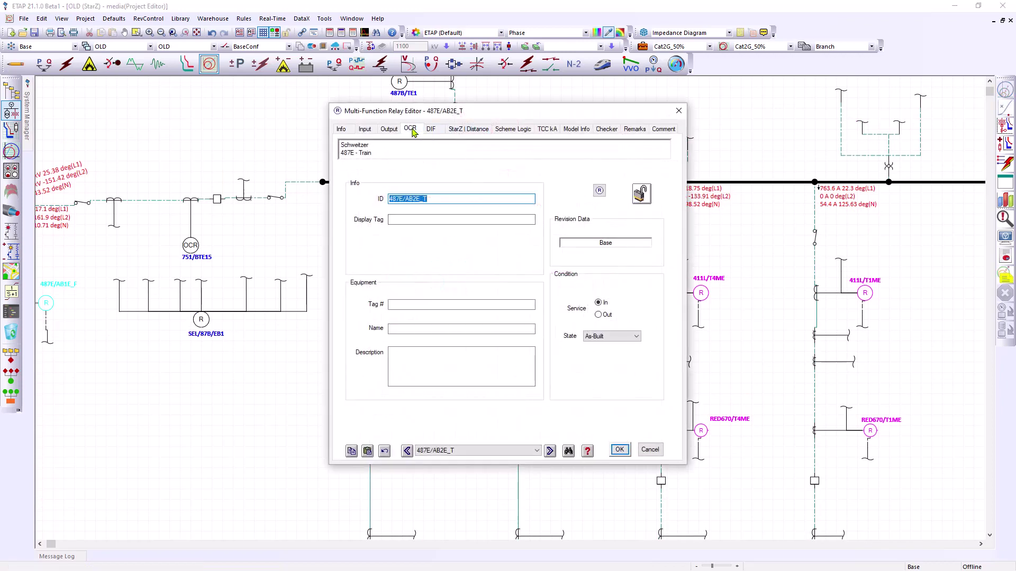
click(468, 130)
click(370, 269)
click(373, 275)
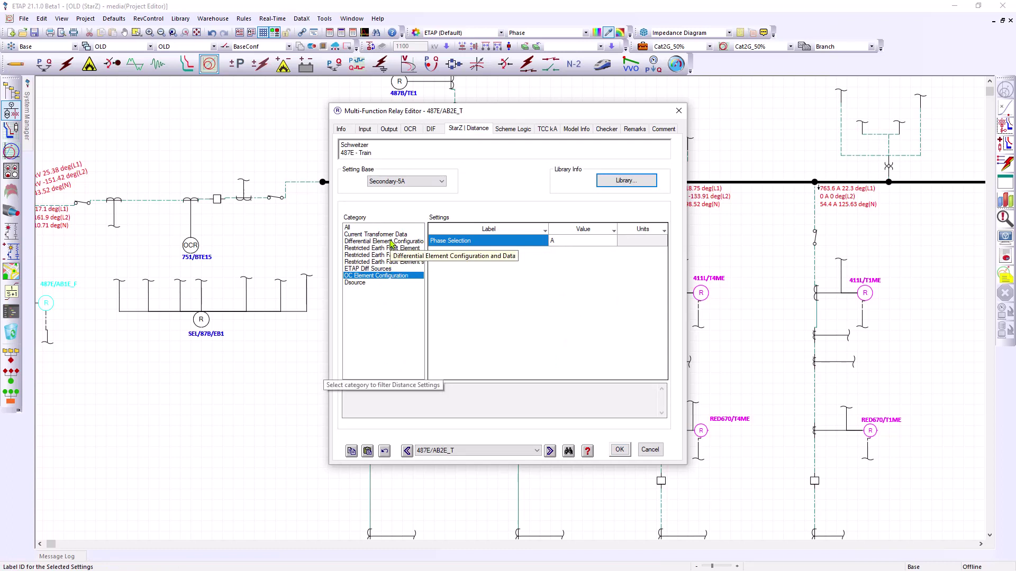
click(391, 268)
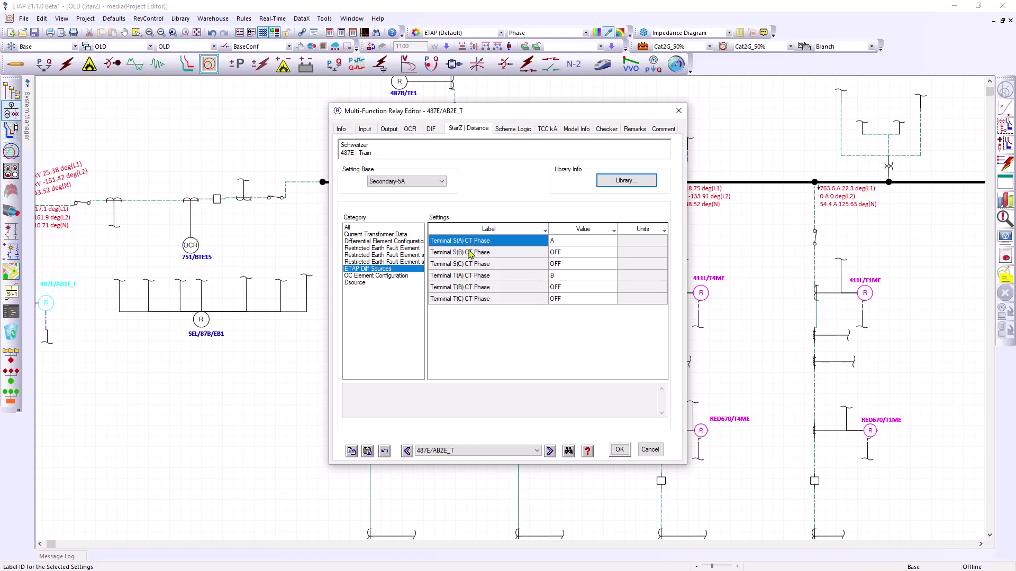
List the CT phase options for Terminal S(A) and Terminal T(A), keep A and B, and accept the relay settings
drag(468, 112, 530, 113)
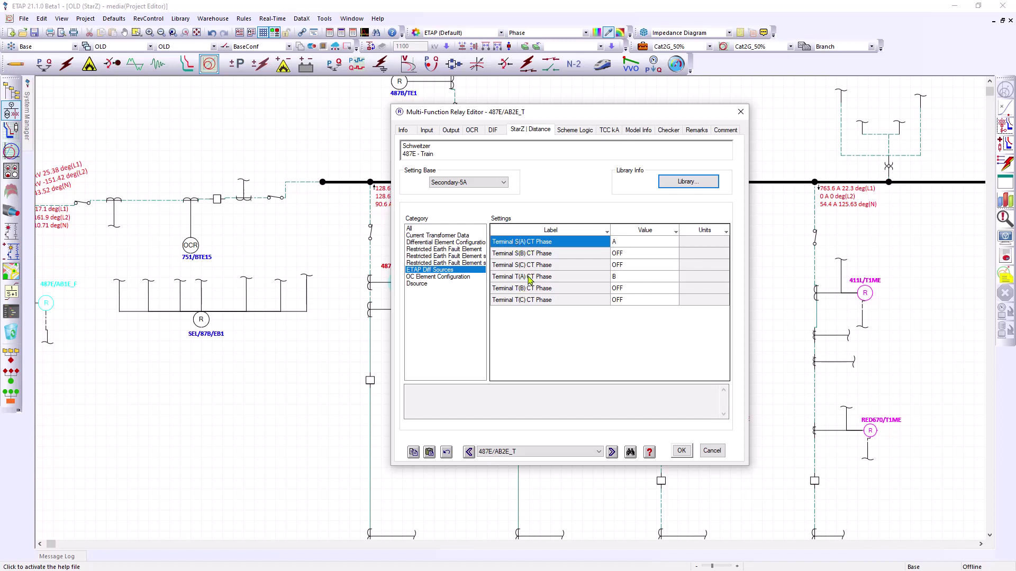
click(626, 246)
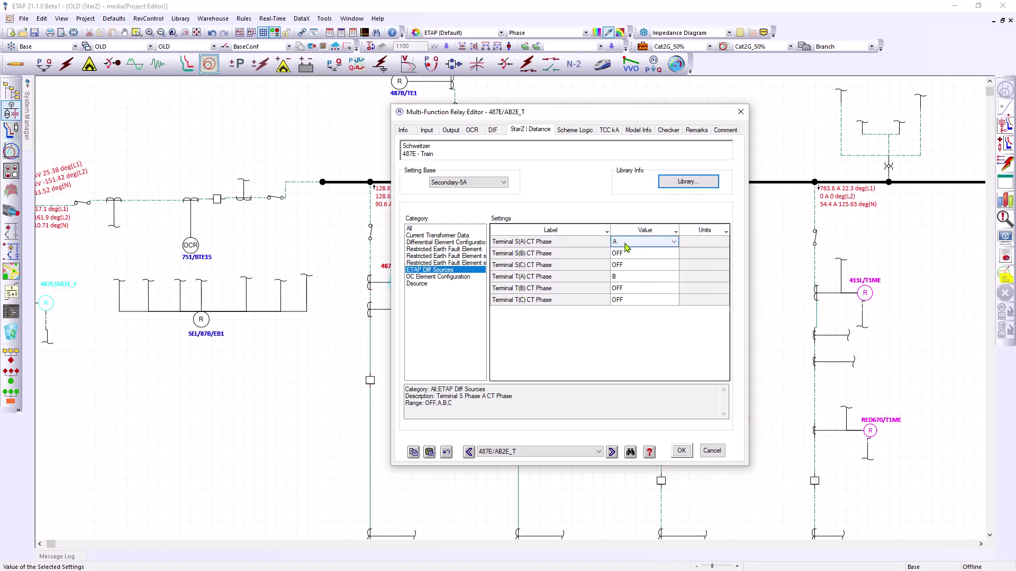
click(626, 247)
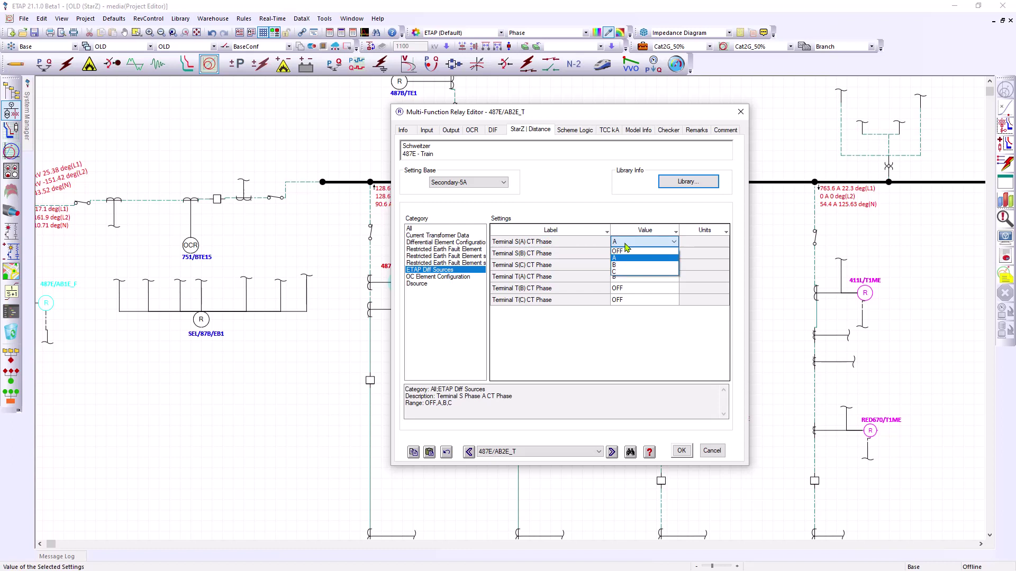
click(625, 245)
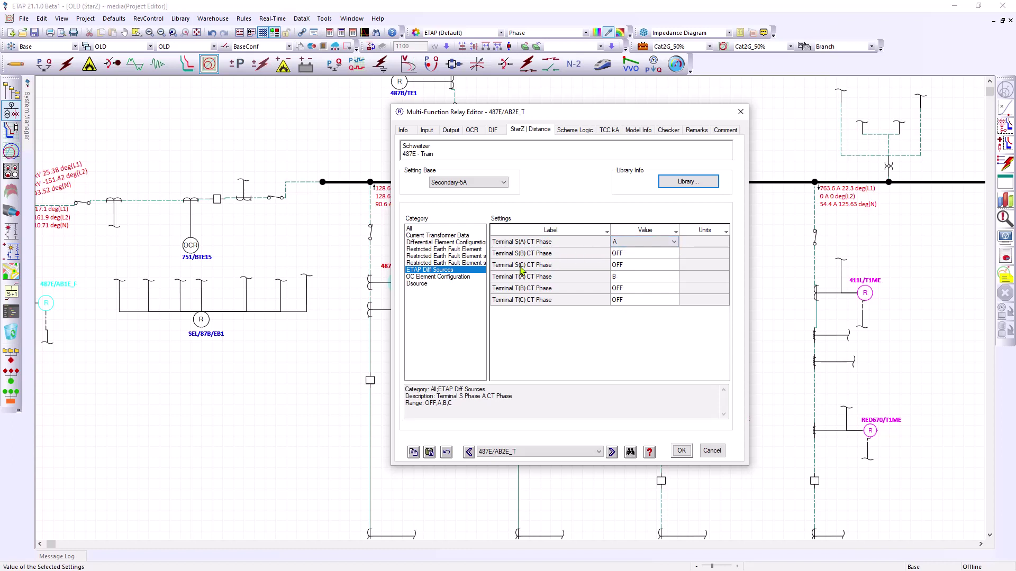
click(630, 280)
click(630, 280)
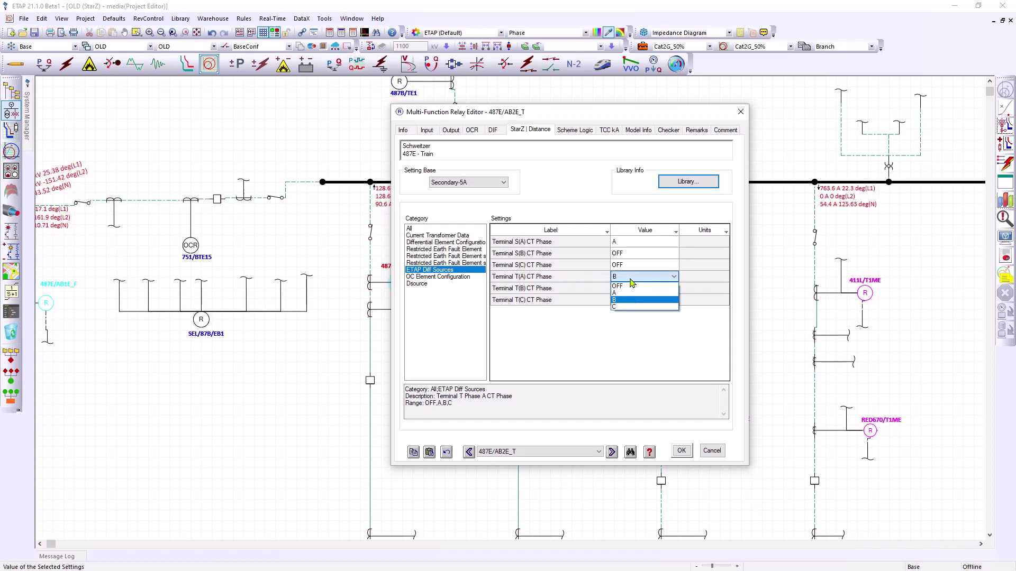
click(631, 279)
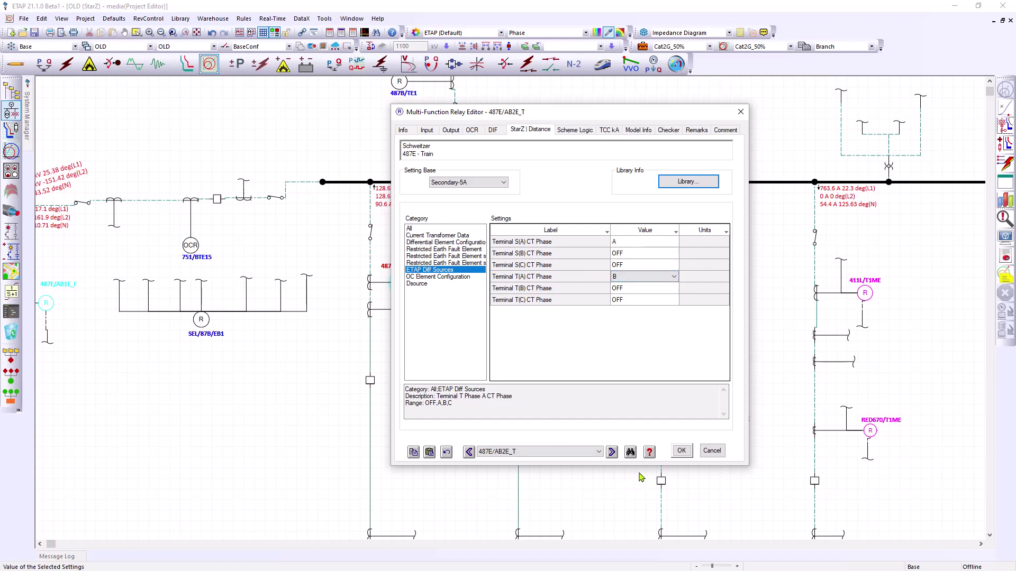
click(678, 452)
scroll(475, 408, down, 4)
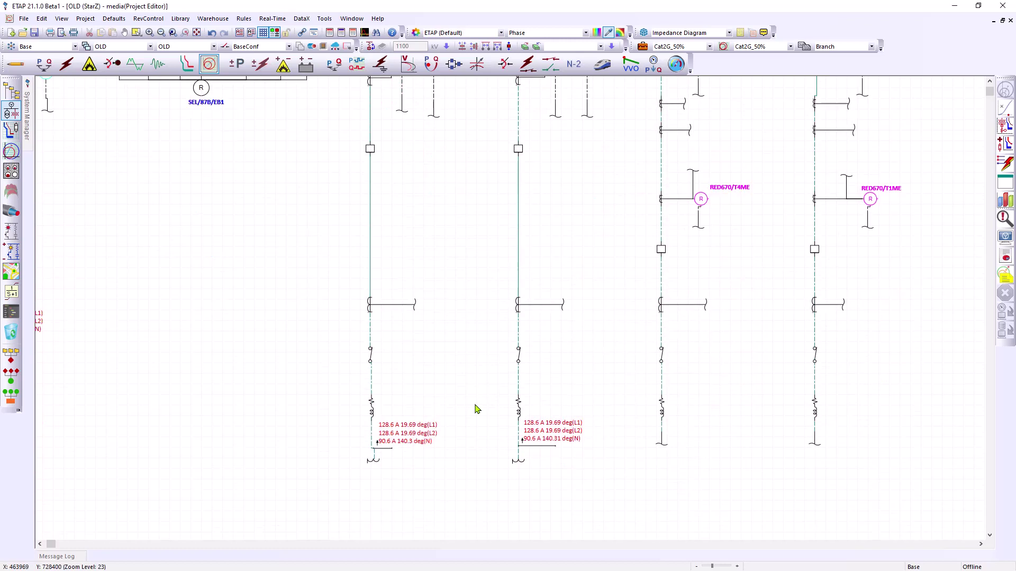
scroll(475, 380, up, 2)
scroll(474, 379, down, 2)
scroll(476, 379, up, 2)
click(681, 47)
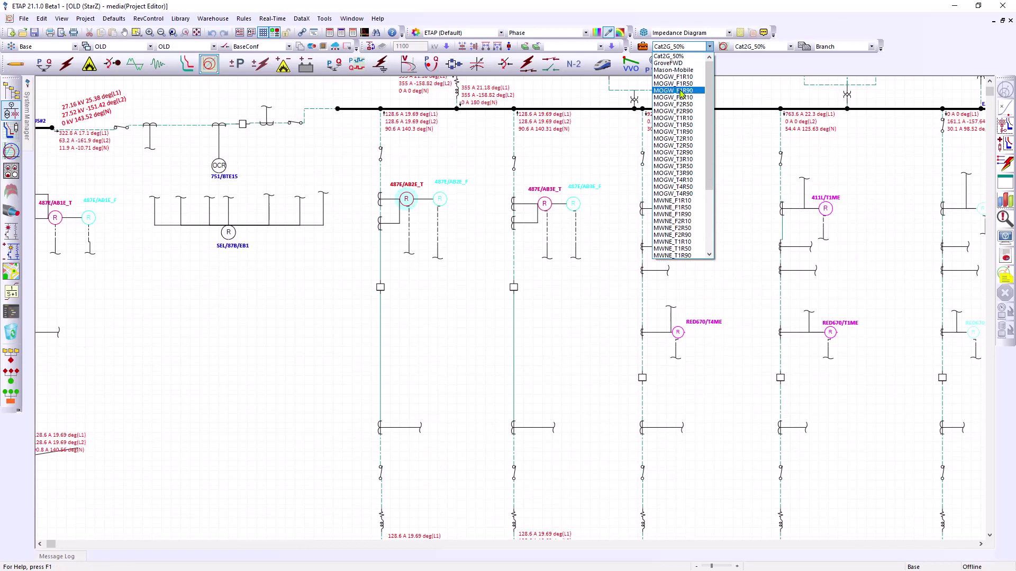
scroll(682, 94, down, 5)
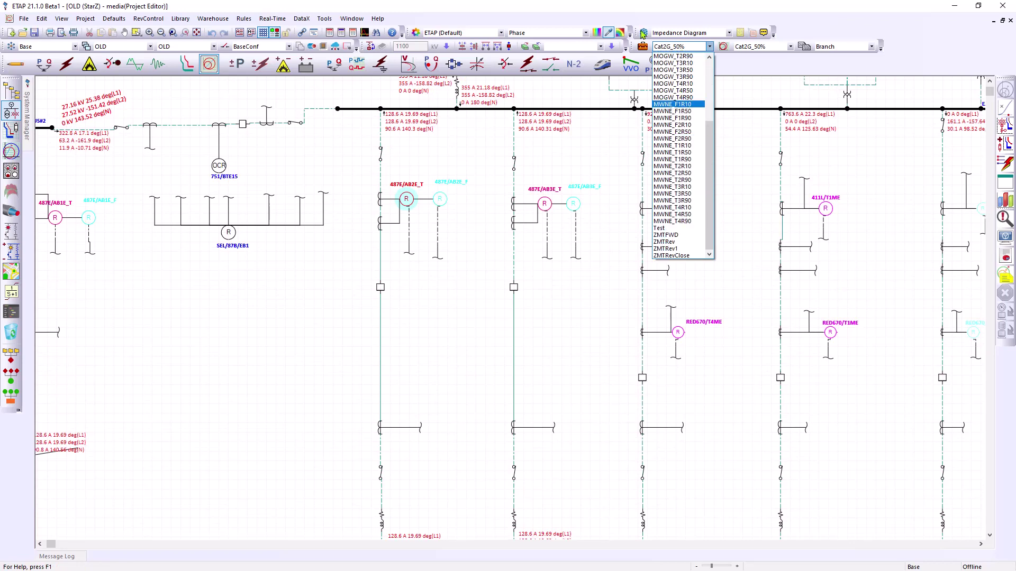
click(638, 5)
scroll(344, 306, down, 3)
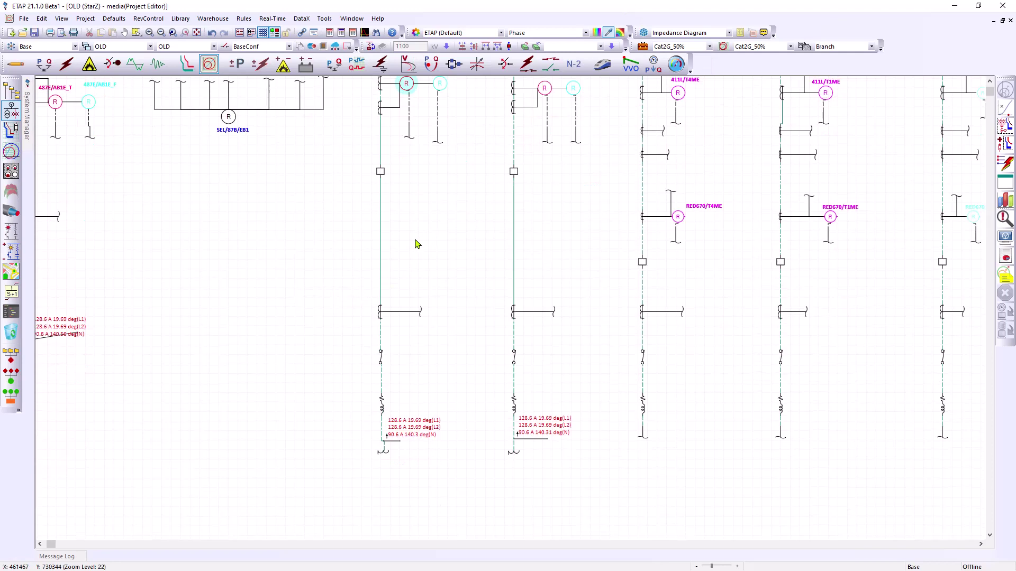
scroll(416, 244, up, 3)
Set the fault location of study case Cat2G_50% to autotransformer AT2-ME on the feeder of relay 487E/AB2E_T
click(640, 49)
click(353, 273)
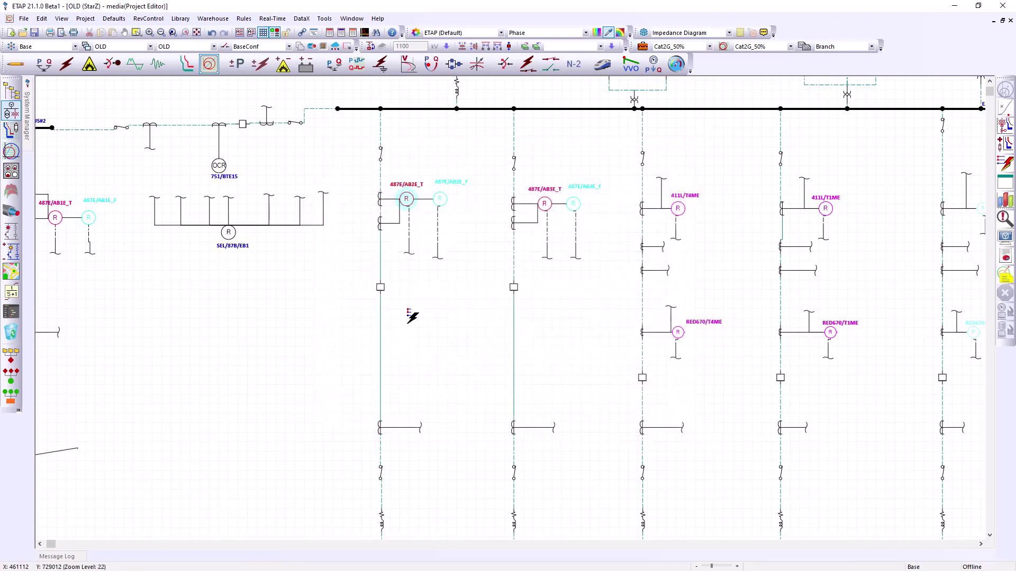
scroll(381, 273, down, 6)
scroll(404, 220, up, 10)
scroll(379, 254, down, 5)
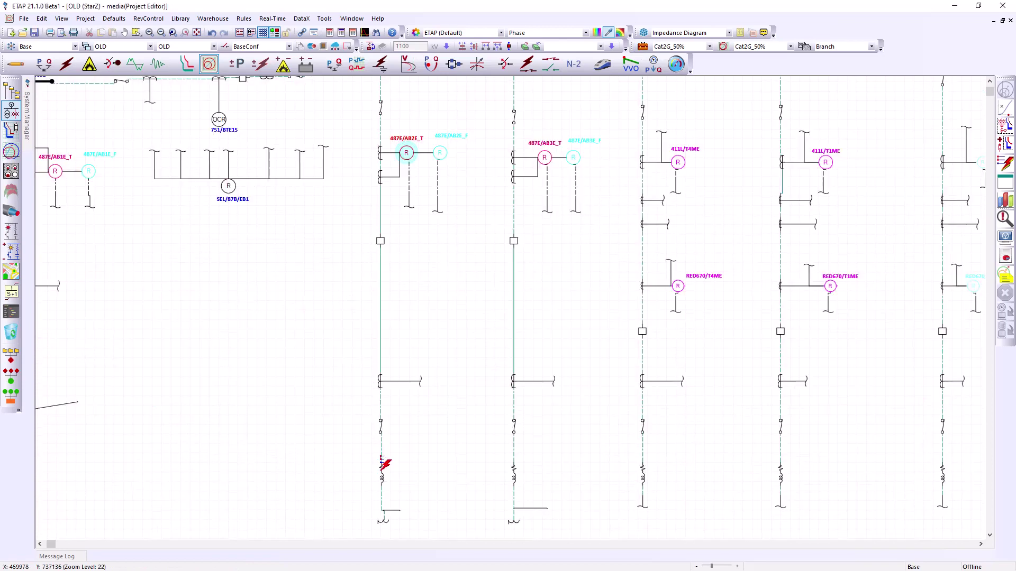
click(382, 468)
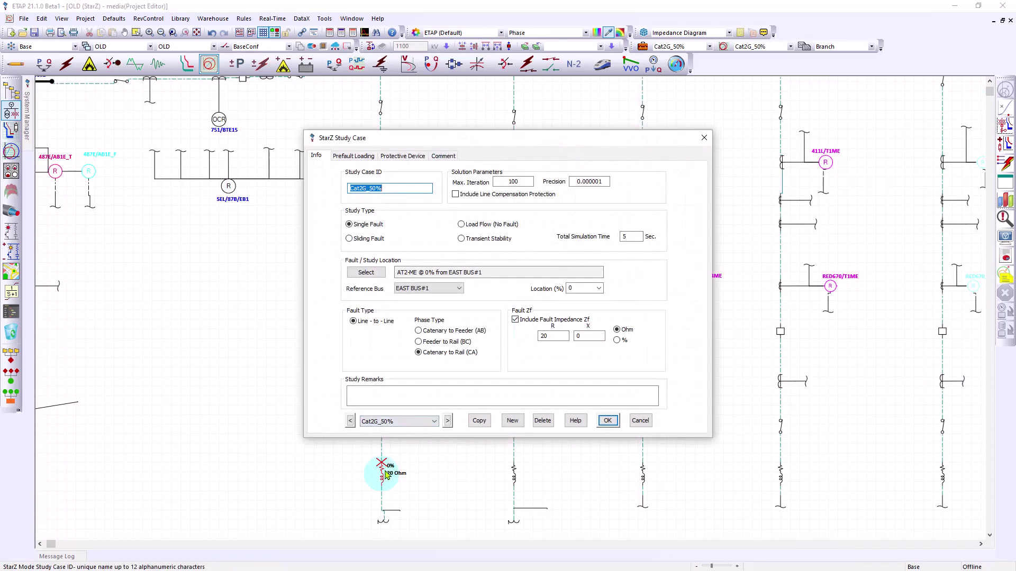
Exclude the fault impedance Zf, make relays 487E/AB2E_F and 487E/AB2E_T active as protective devices, and accept the study case
click(515, 320)
click(607, 421)
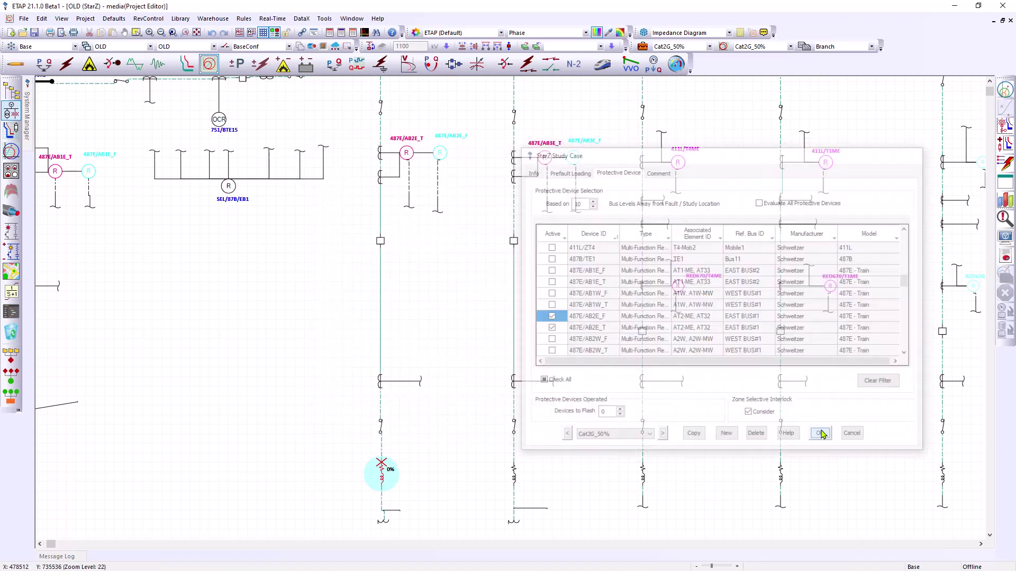
click(820, 433)
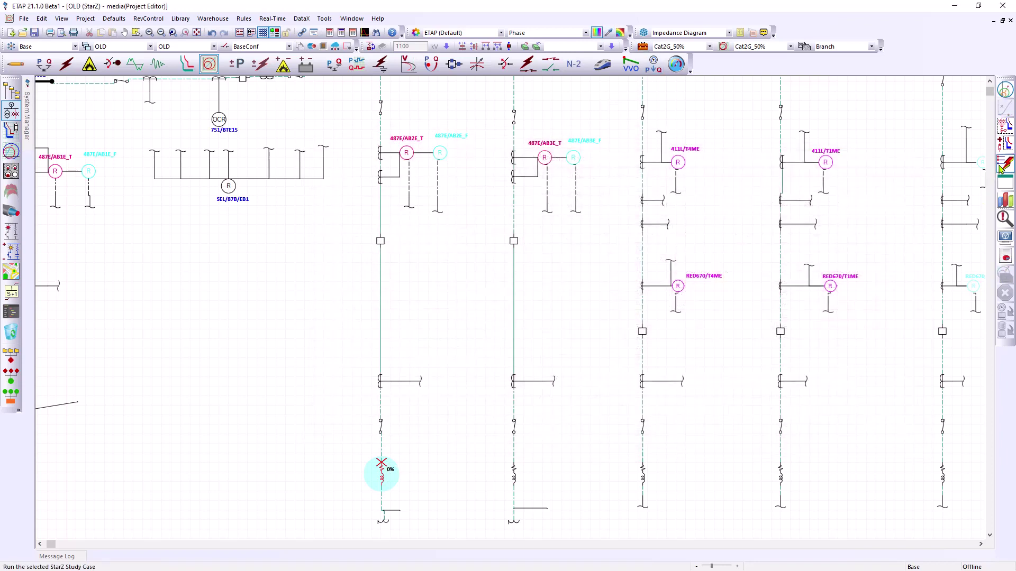
Run the StarZ study for the AT2-ME fault and review its sequence-of-operation events beside the diagram, including the 487E/AB2E_T Trip87 event
click(1002, 168)
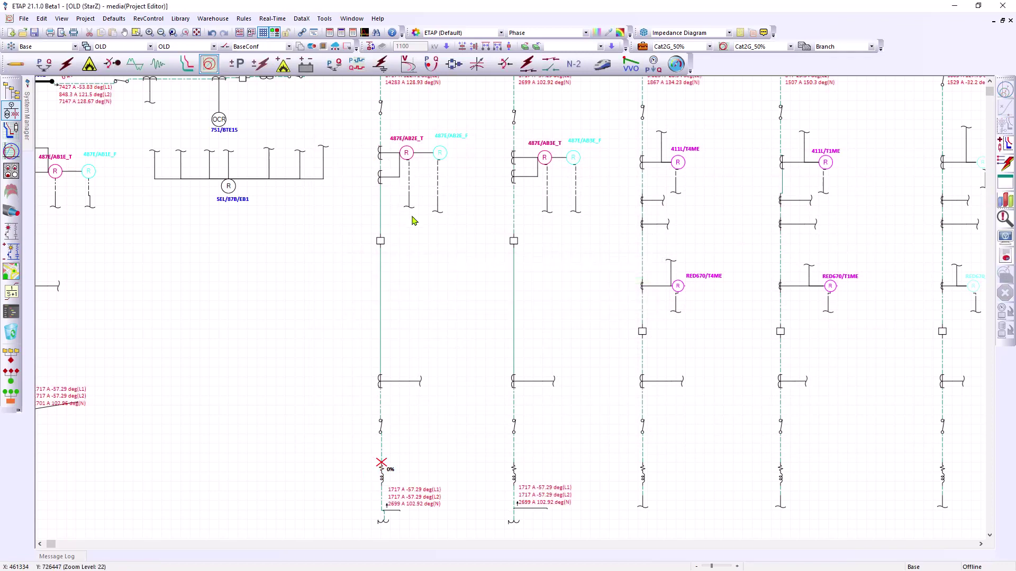
click(1004, 223)
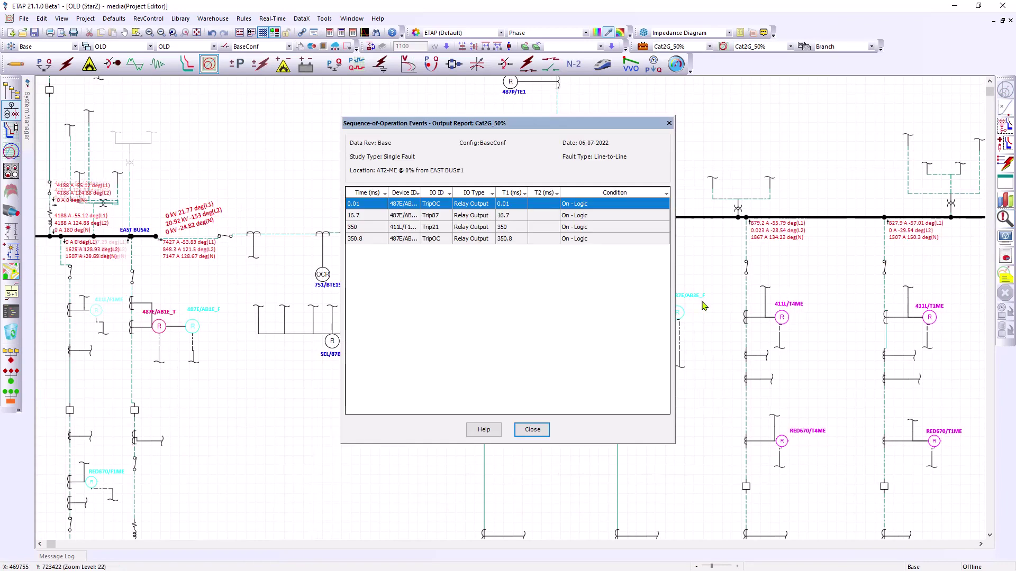
drag(421, 192, 497, 193)
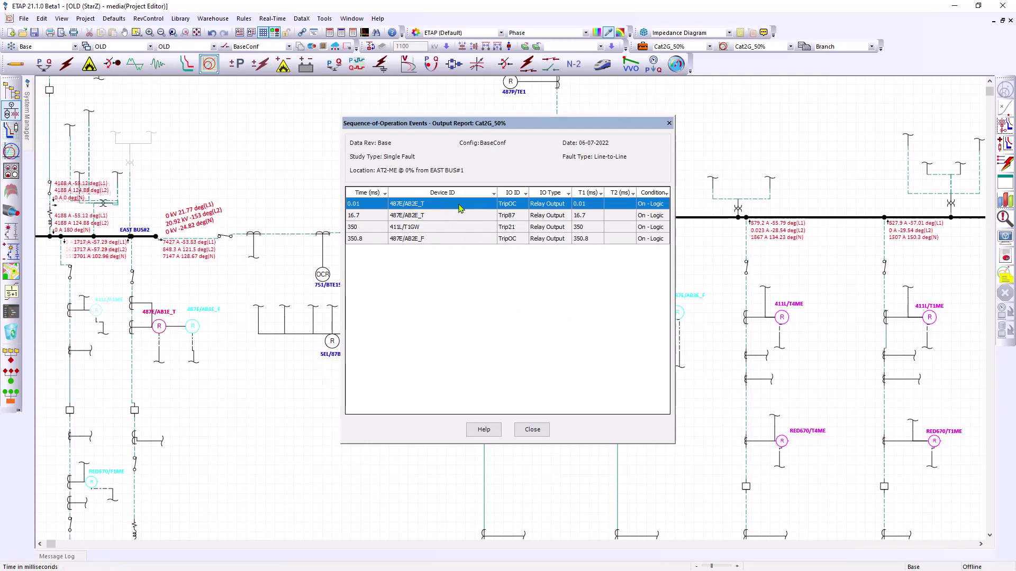
click(514, 218)
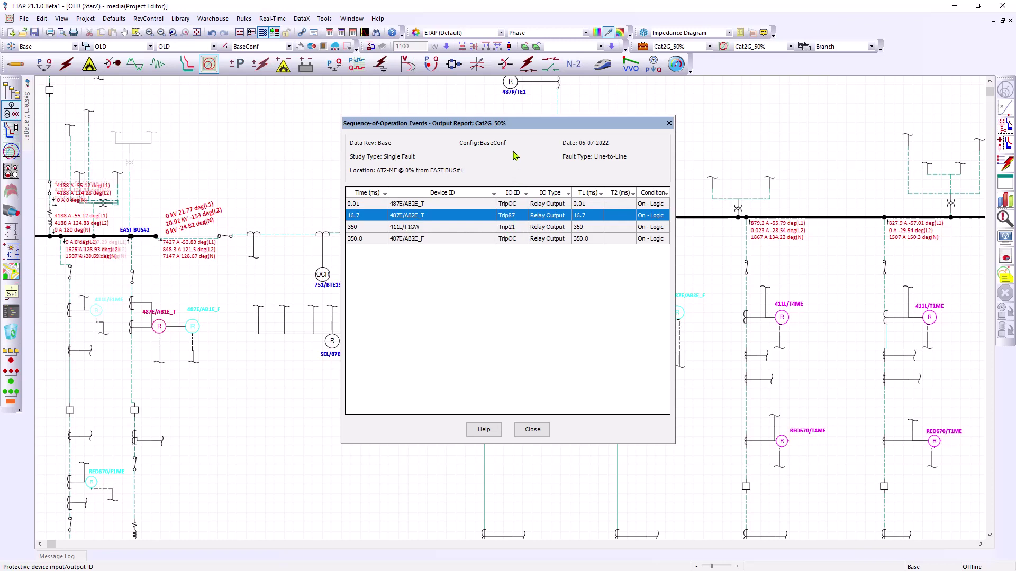
drag(516, 123, 222, 146)
scroll(483, 275, down, 4)
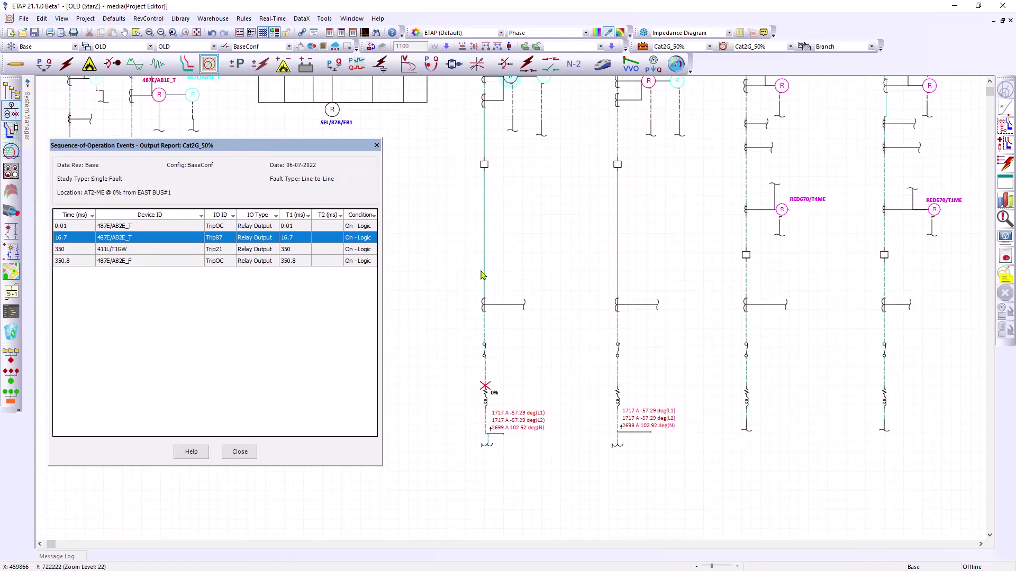
scroll(502, 188, up, 2)
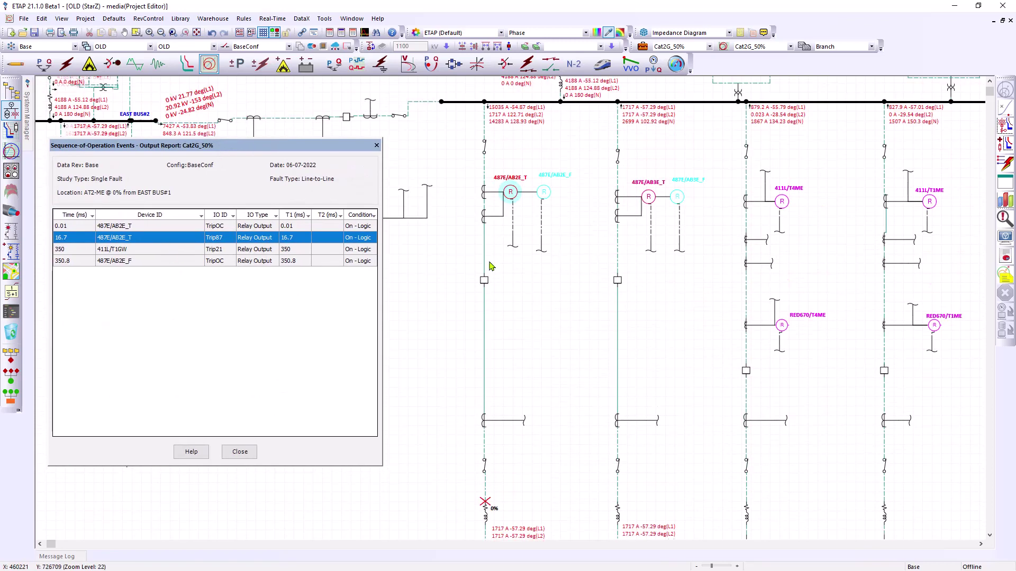
click(239, 451)
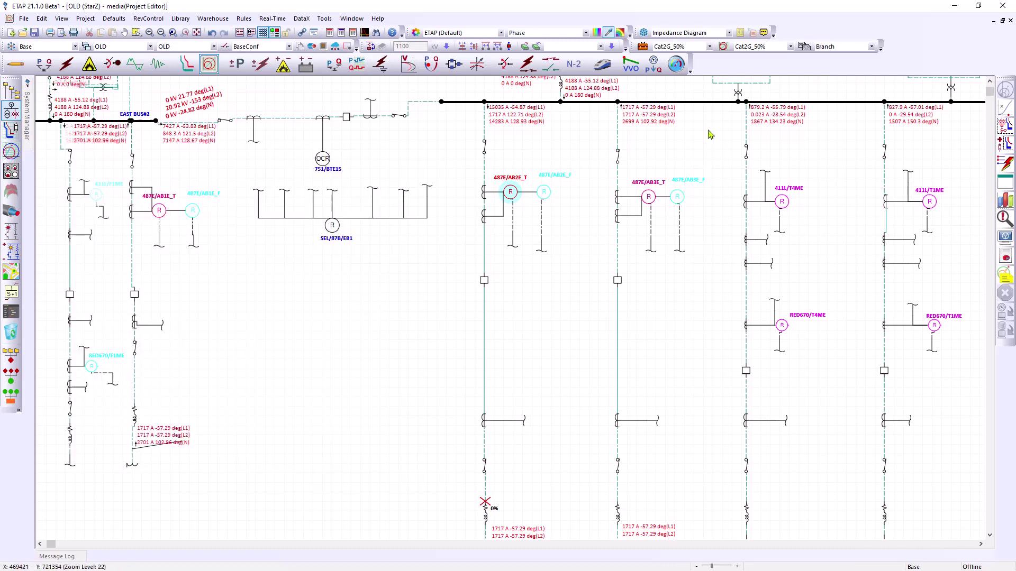
Move the fault location of the study case to bus EAST BUS#1, accept it, and run the StarZ study
click(642, 46)
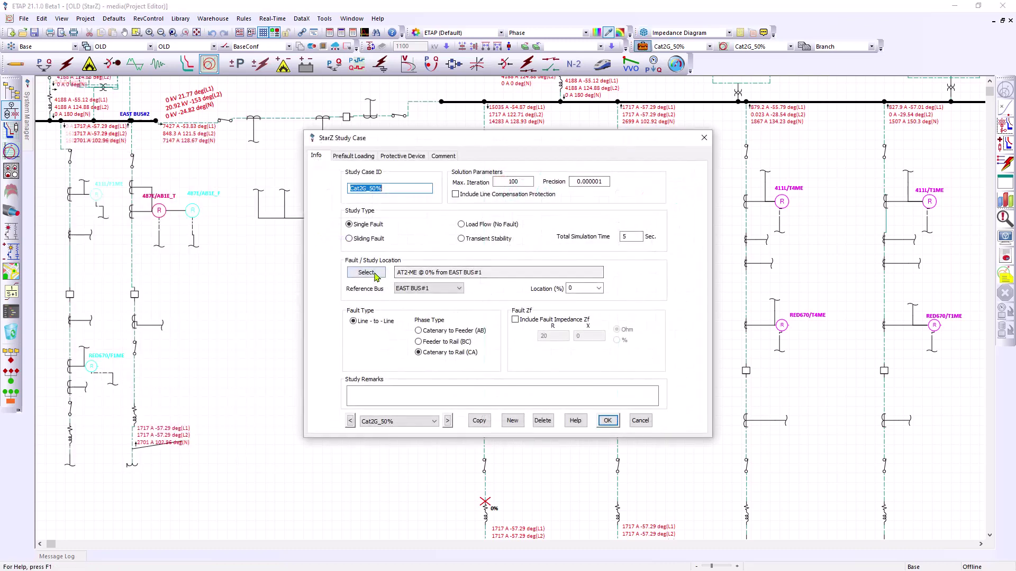
click(366, 273)
click(503, 101)
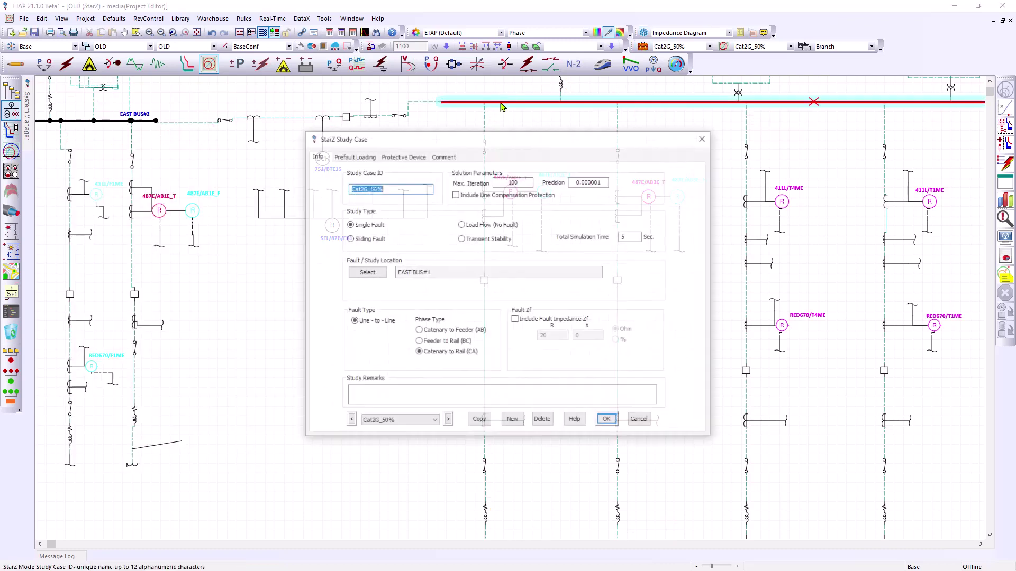
click(606, 419)
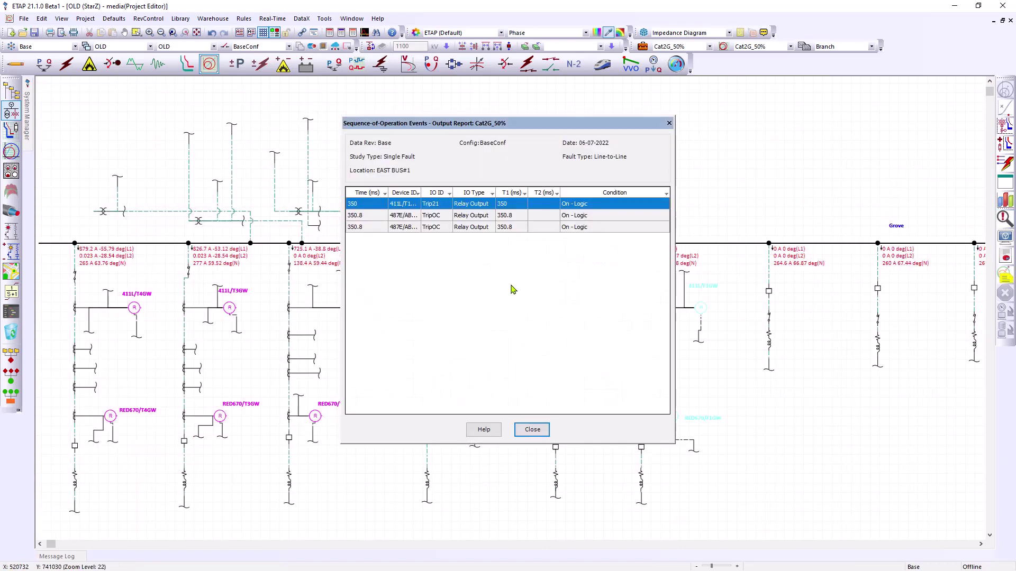
Review the full device IDs in the sequence-of-operation events for the EAST BUS#1 fault and close the report
double_click(423, 190)
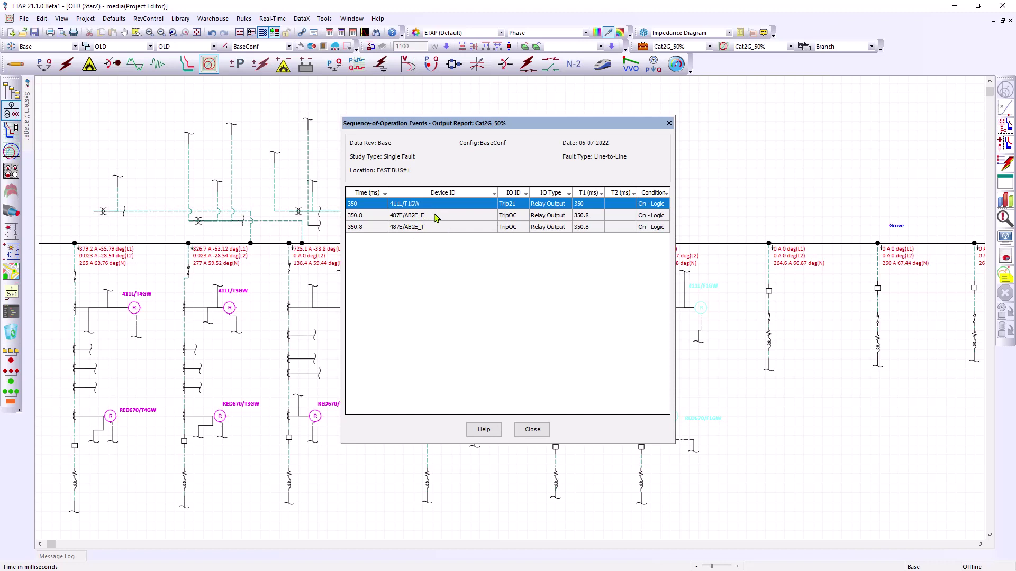
click(535, 429)
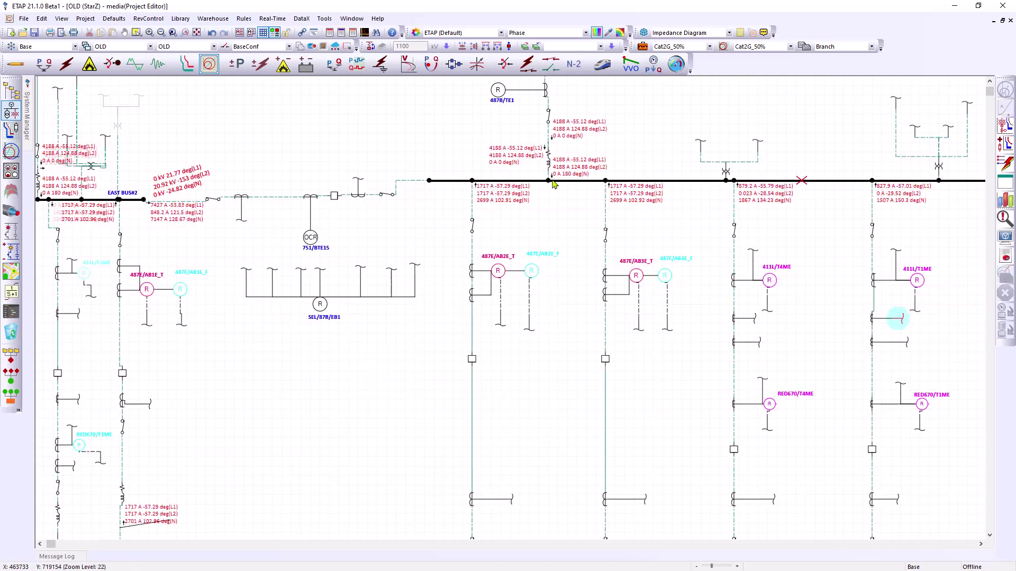
Open the StarZ characteristic plot for relay 487E/AB2E_T and plot the characteristic of differential element 87RA
scroll(540, 328, down, 3)
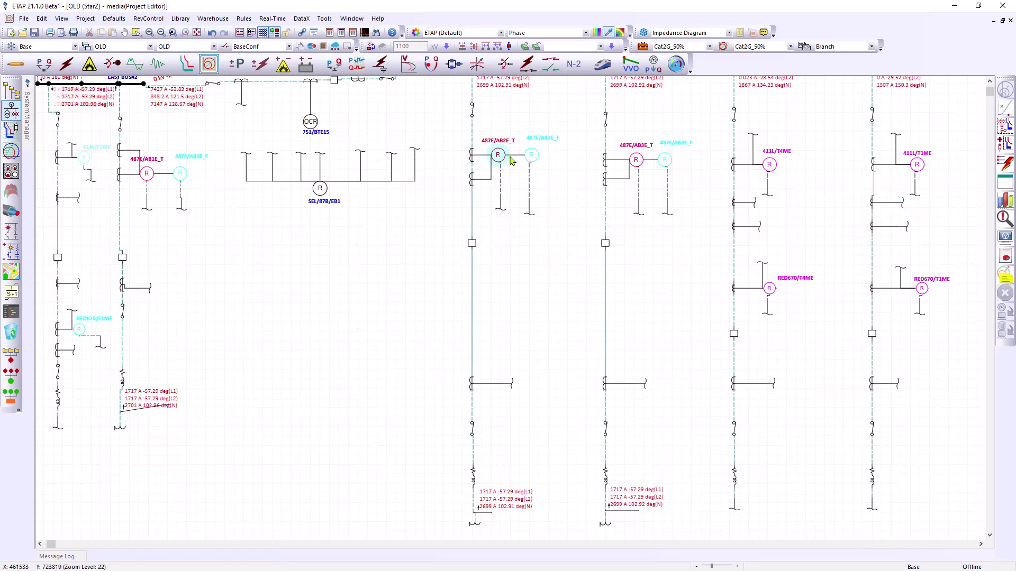
click(1005, 108)
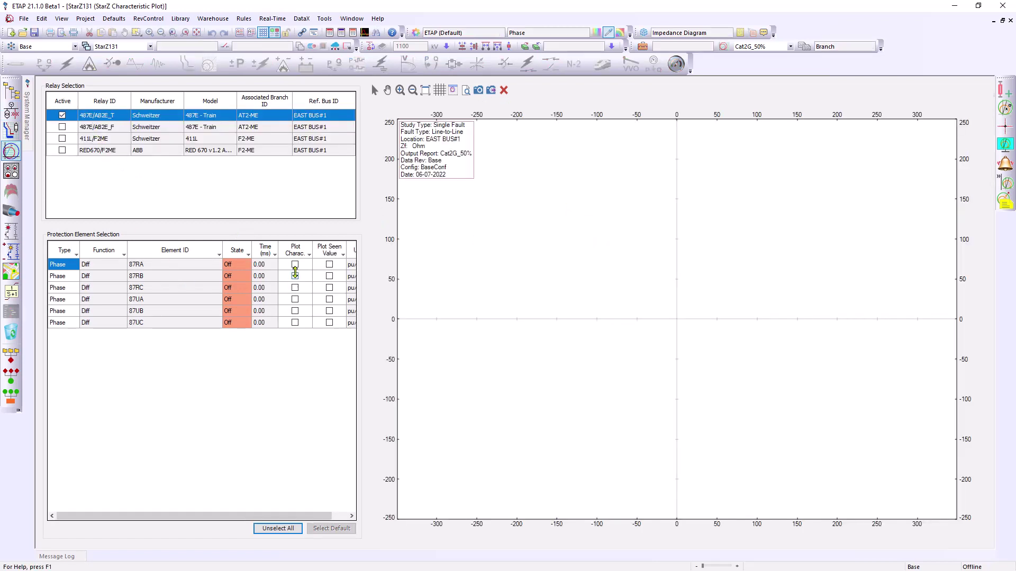
click(295, 265)
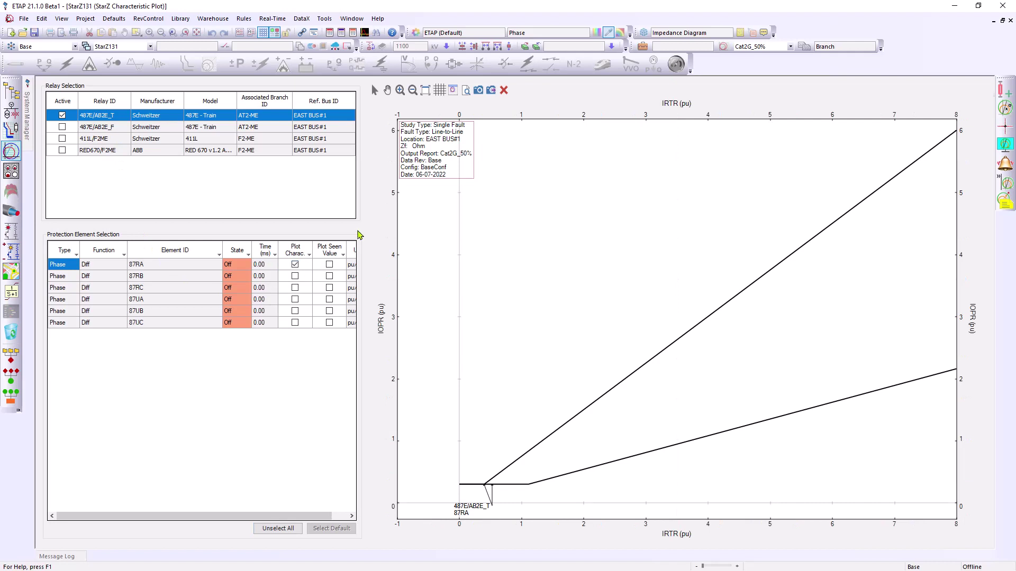
Show the plot gridlines, plot the seen value of differential element 87RA for relay 487E/AB2E_T, and close the characteristic plot
click(439, 90)
click(330, 265)
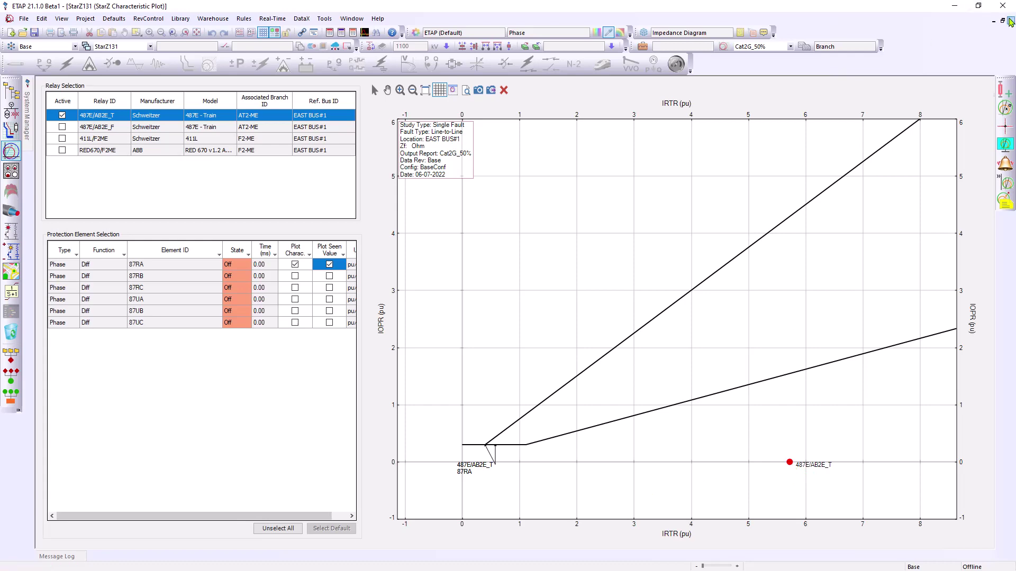
click(1011, 20)
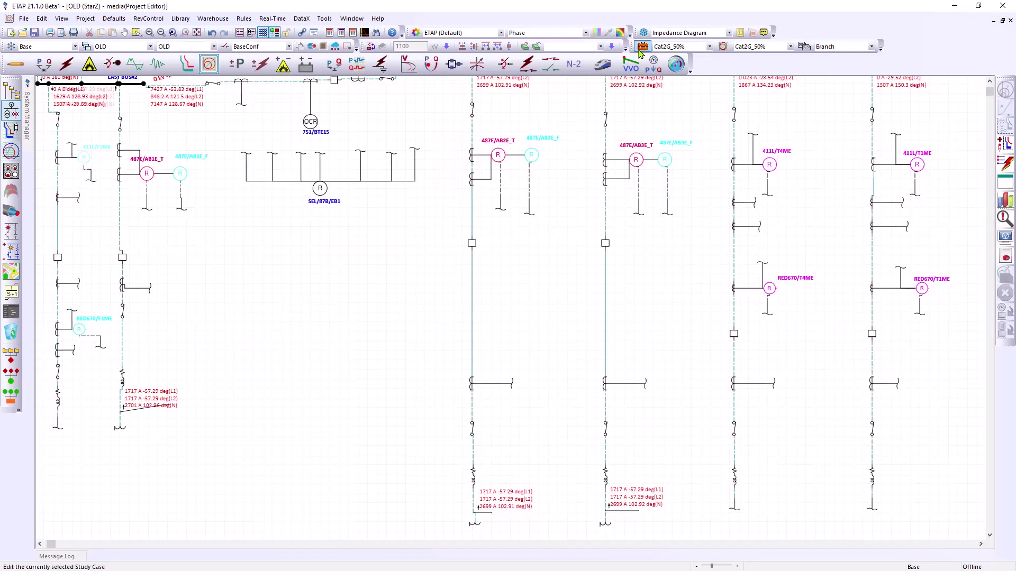
Move the study case's fault location to autotransformer AT2-ME at 0% from EAST BUS#1, accept it, and run the StarZ study
click(643, 46)
key(Return)
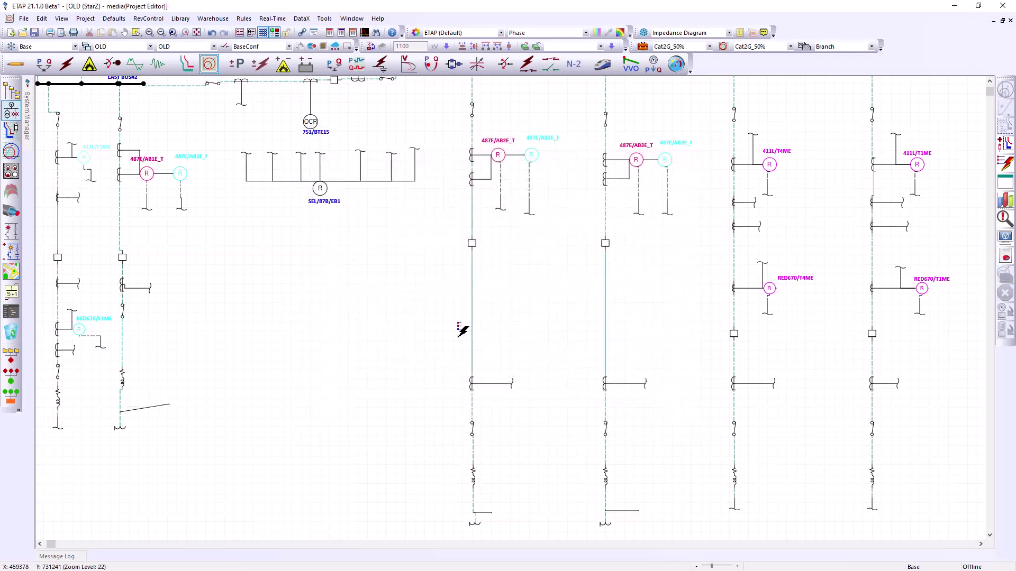
click(476, 473)
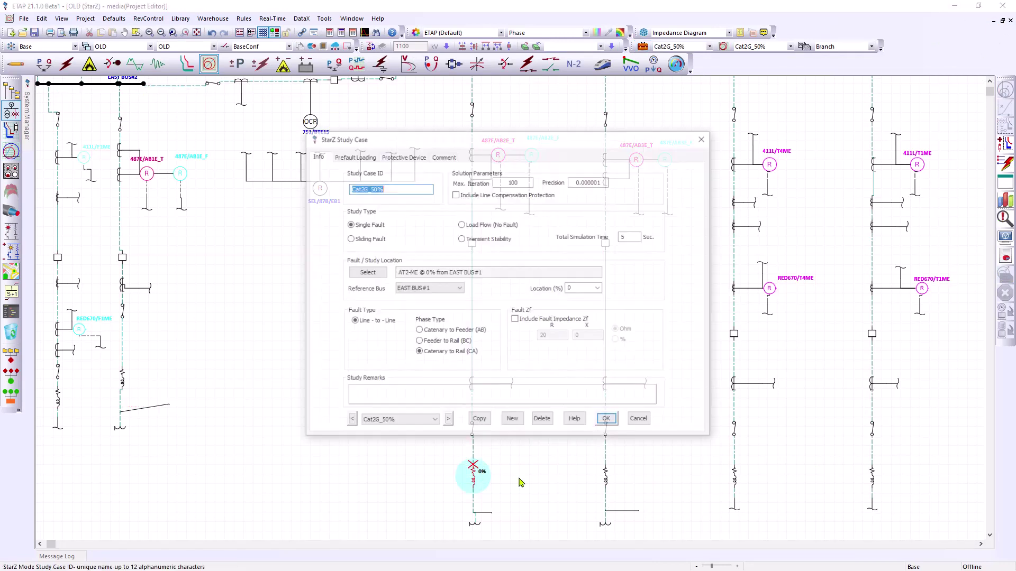
click(601, 420)
click(995, 166)
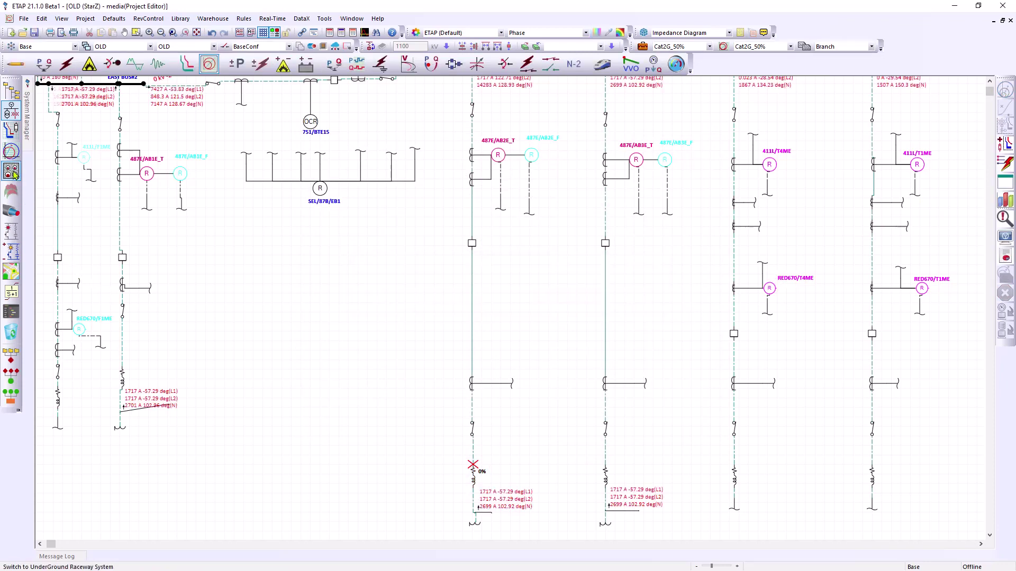
Open the StarZ characteristic plot for the AT2-ME fault
click(12, 152)
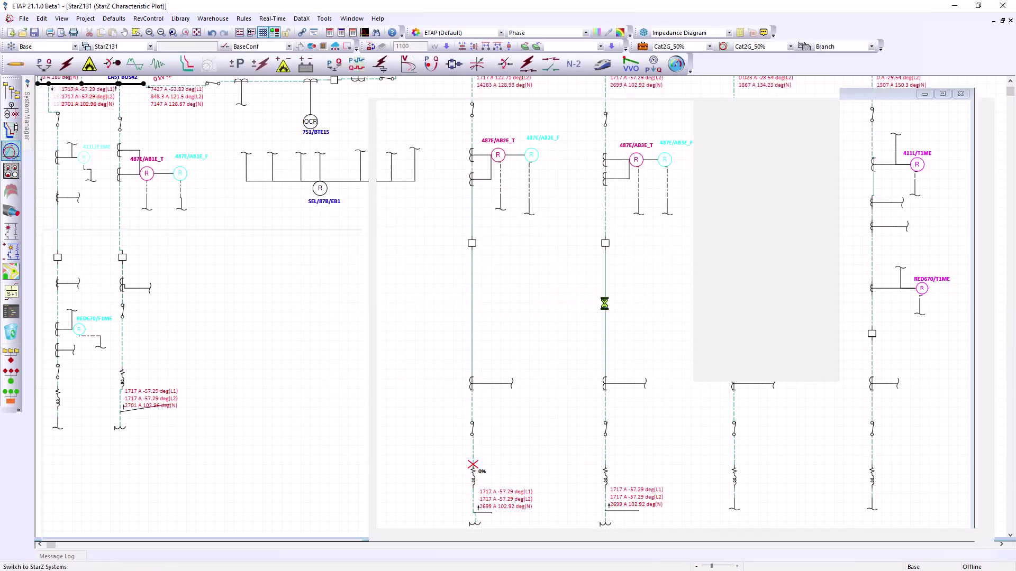